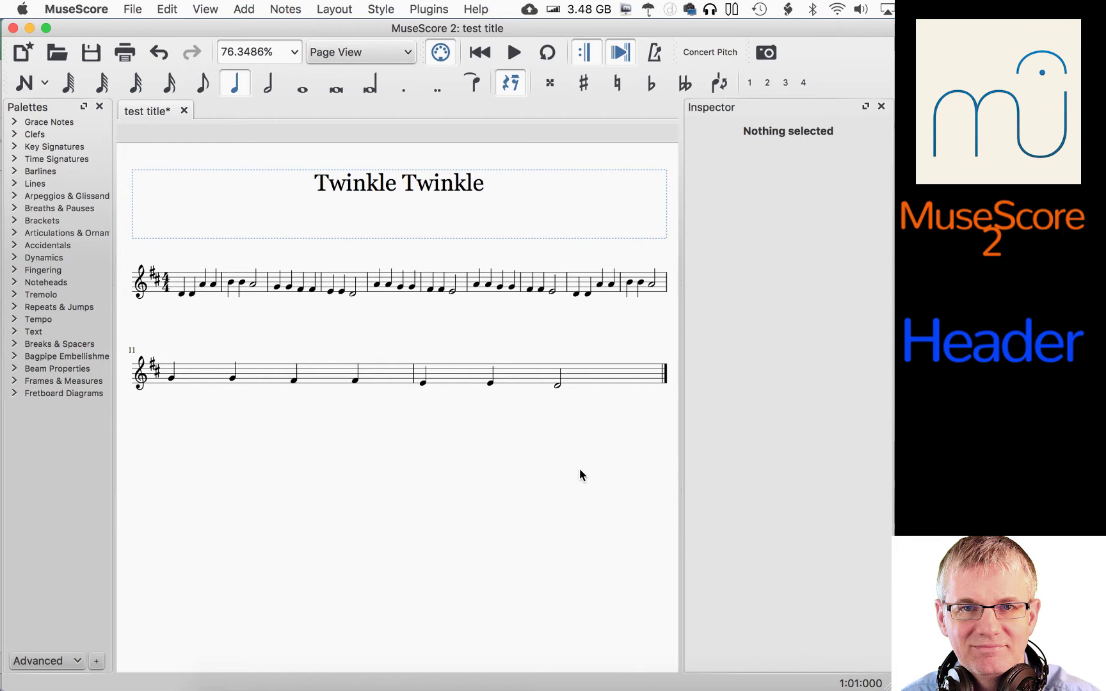
Step: Examine the inspector properties of the "Twinkle Twinkle" title and of the vertical frame that contains it
{"action": "left_click", "coordinate": [547, 52]}
{"action": "left_click", "coordinate": [419, 184]}
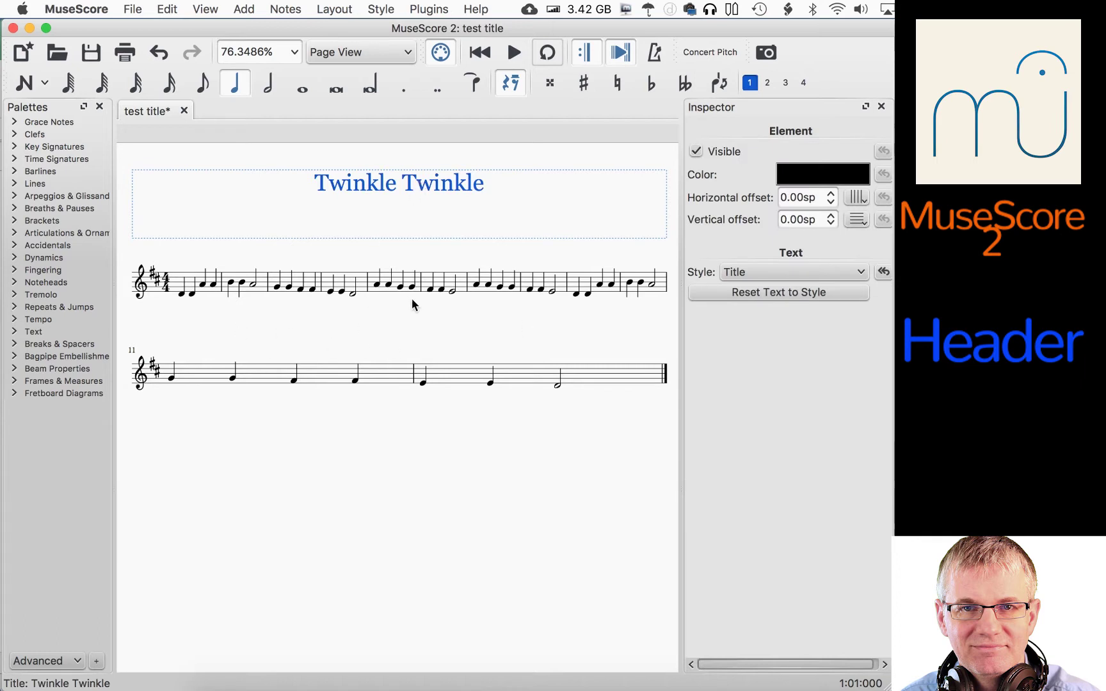
{"action": "left_click", "coordinate": [401, 428]}
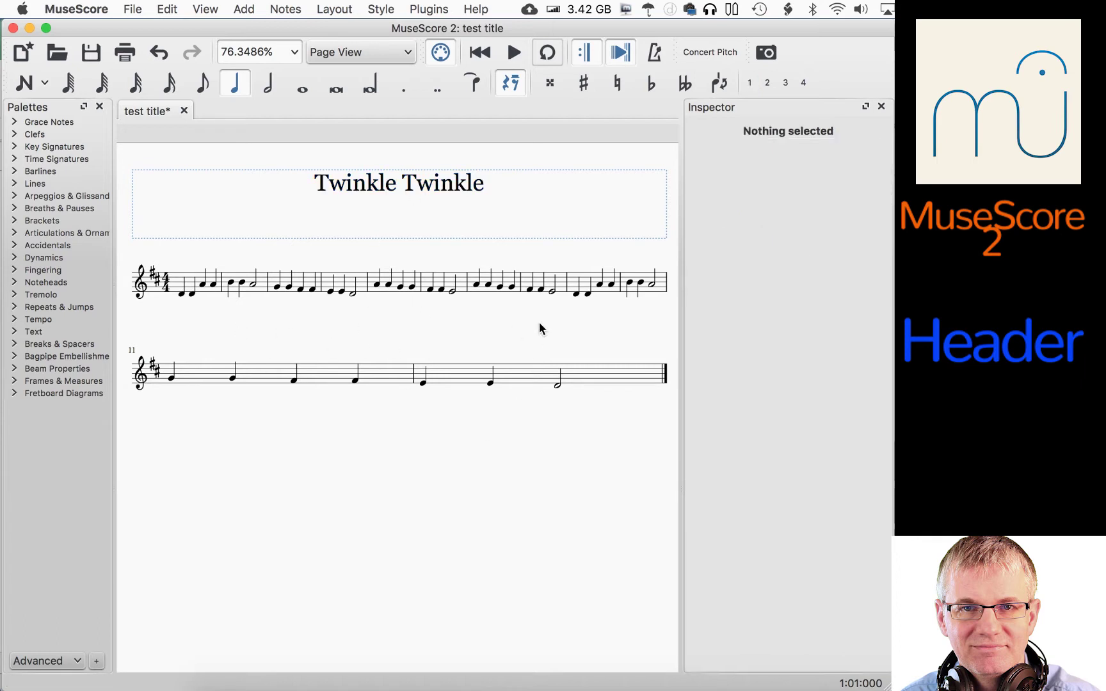
{"action": "left_click", "coordinate": [425, 186]}
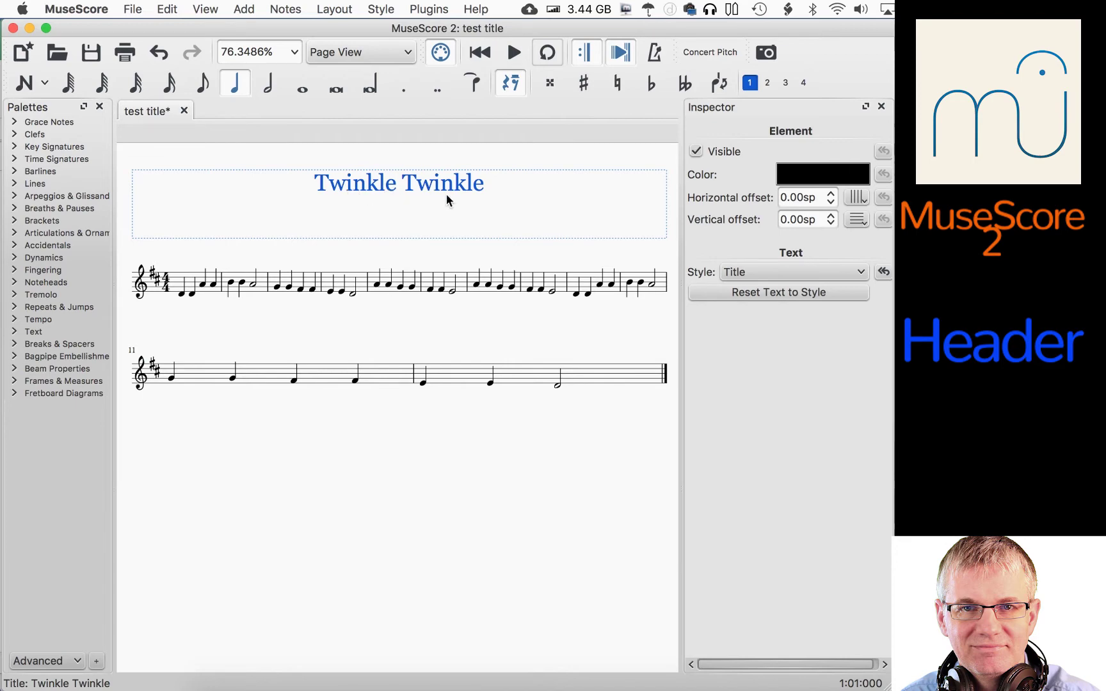
{"action": "left_click", "coordinate": [417, 212]}
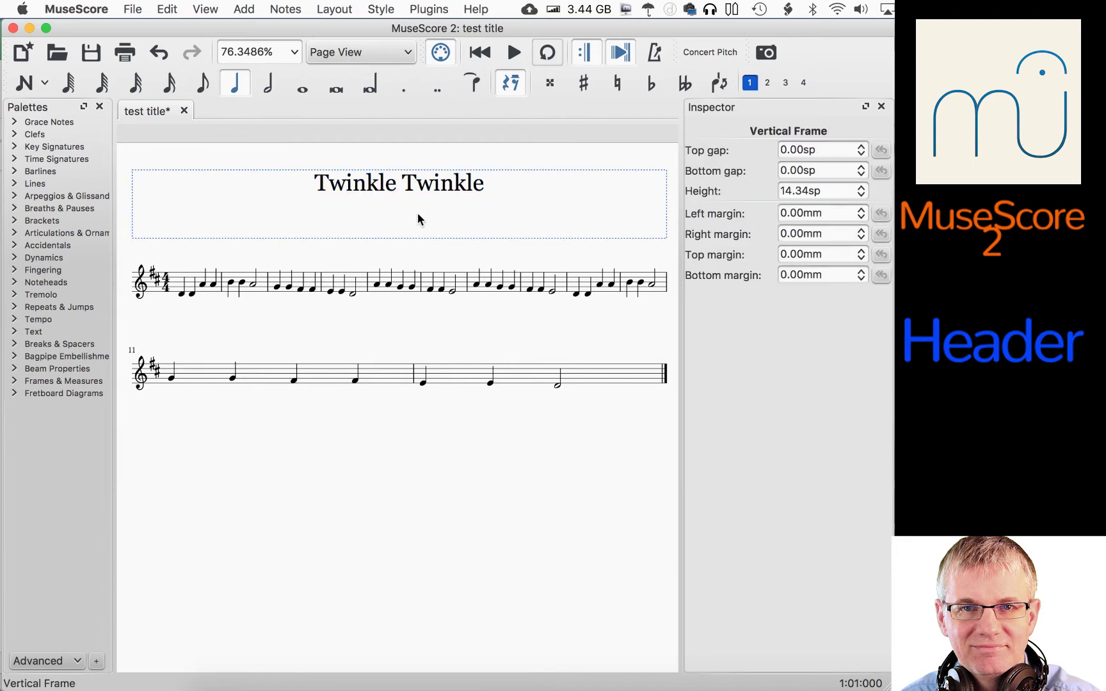
{"action": "left_click", "coordinate": [427, 179]}
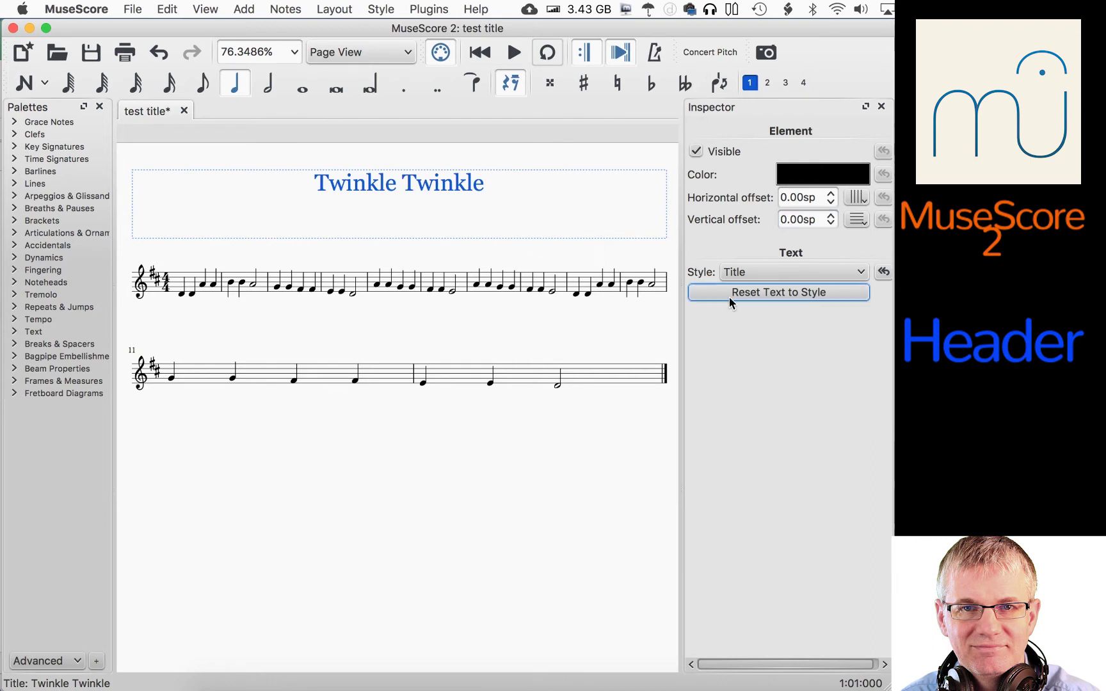
{"action": "left_click", "coordinate": [398, 254]}
{"action": "left_click", "coordinate": [424, 185]}
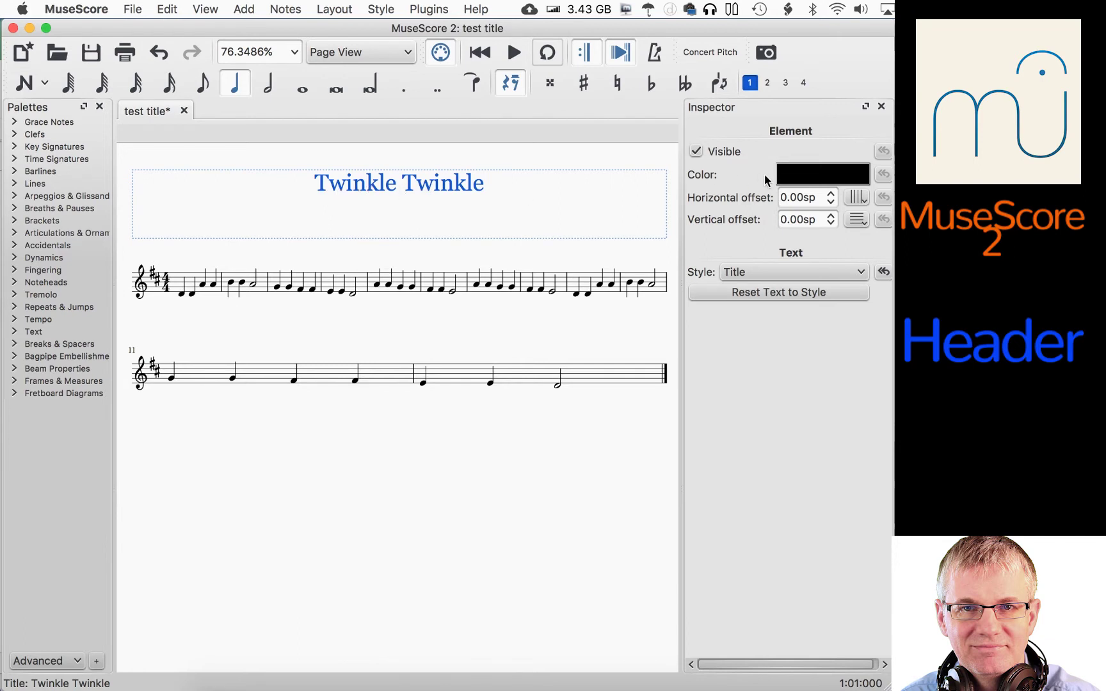
{"action": "left_click", "coordinate": [527, 336]}
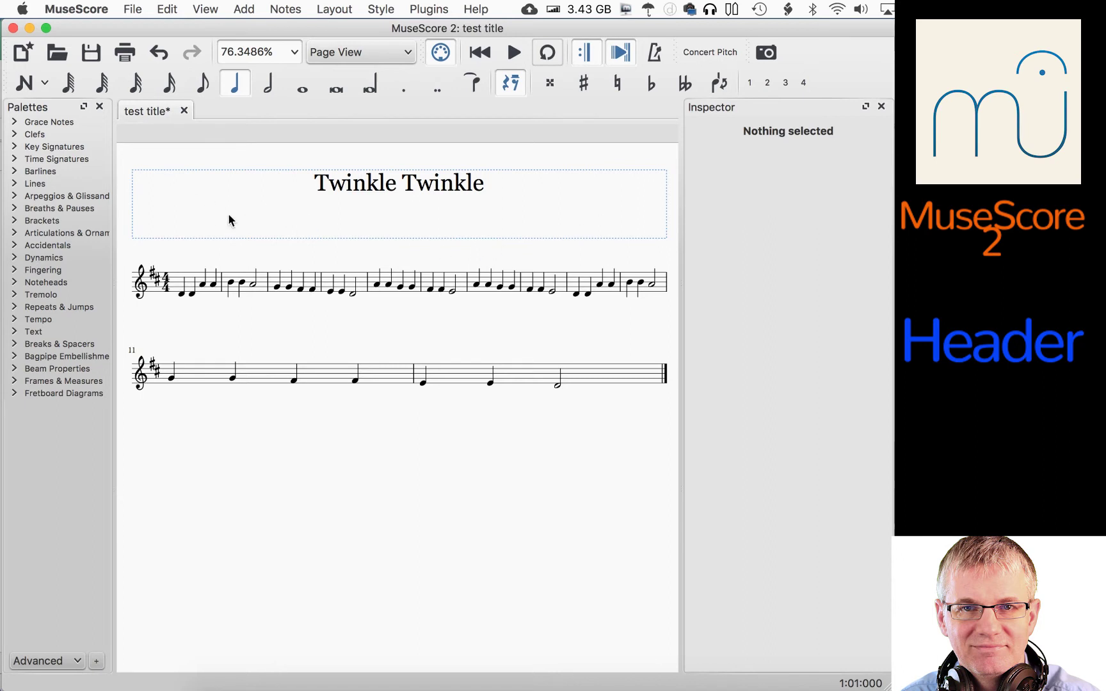
Step: Add a subtitle reading "fun song" to the vertical frame beneath the title
{"action": "right_click", "coordinate": [524, 227]}
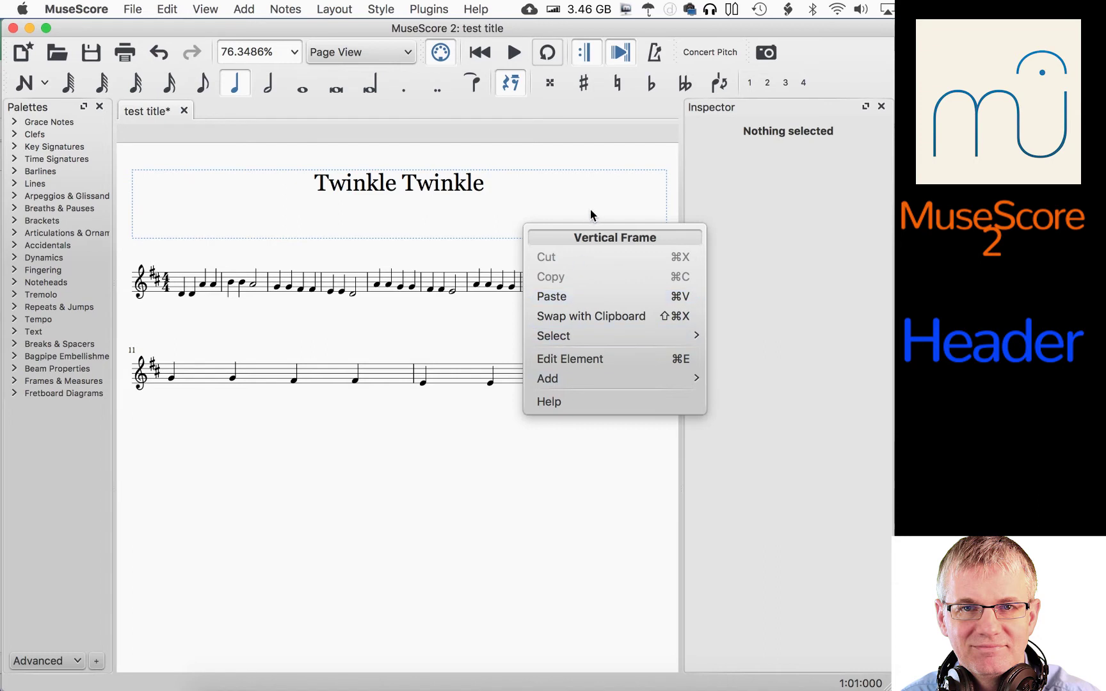
{"action": "mouse_move", "coordinate": [666, 337]}
{"action": "mouse_move", "coordinate": [575, 383]}
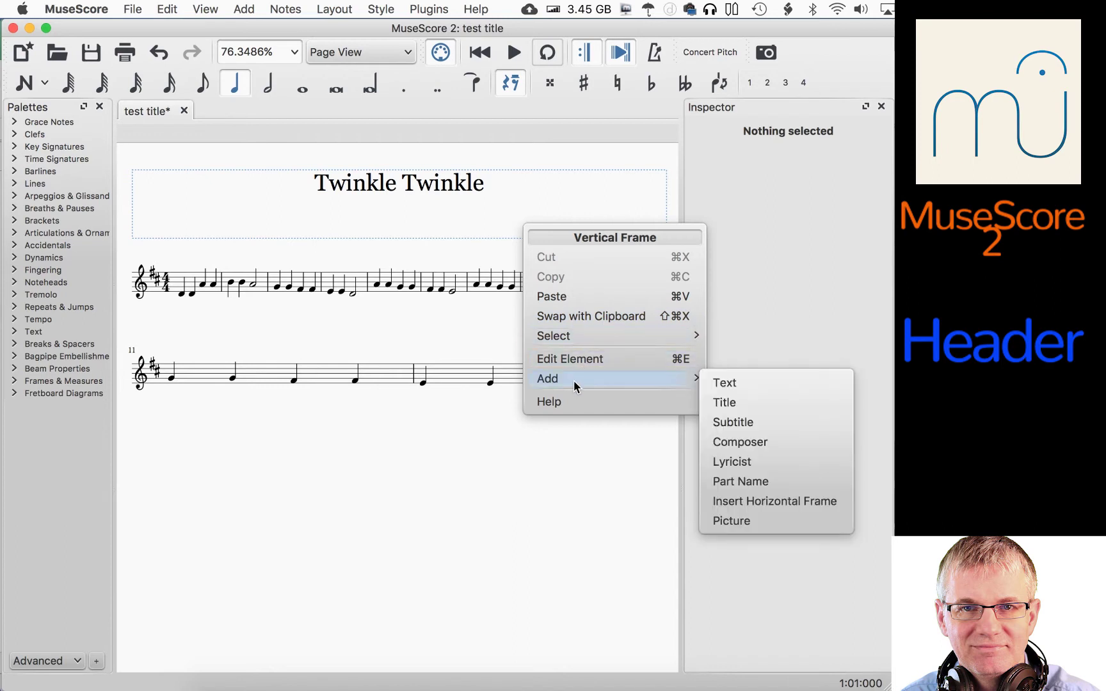
{"action": "left_click", "coordinate": [750, 423]}
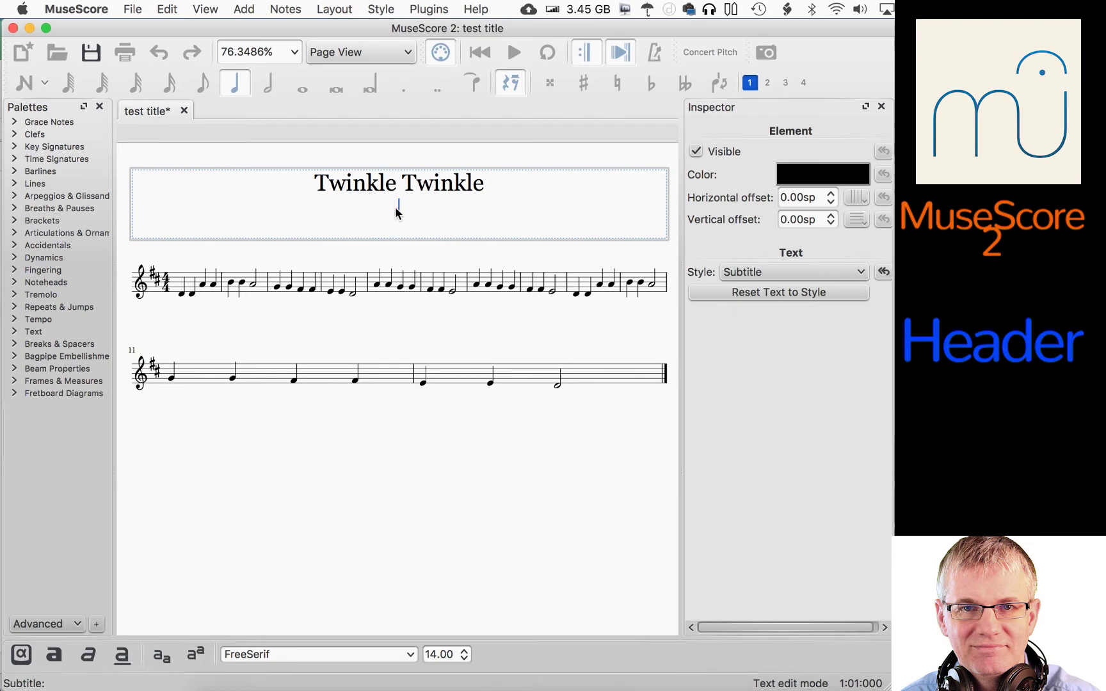
{"action": "type", "text": "fun song"}
{"action": "left_click", "coordinate": [451, 324]}
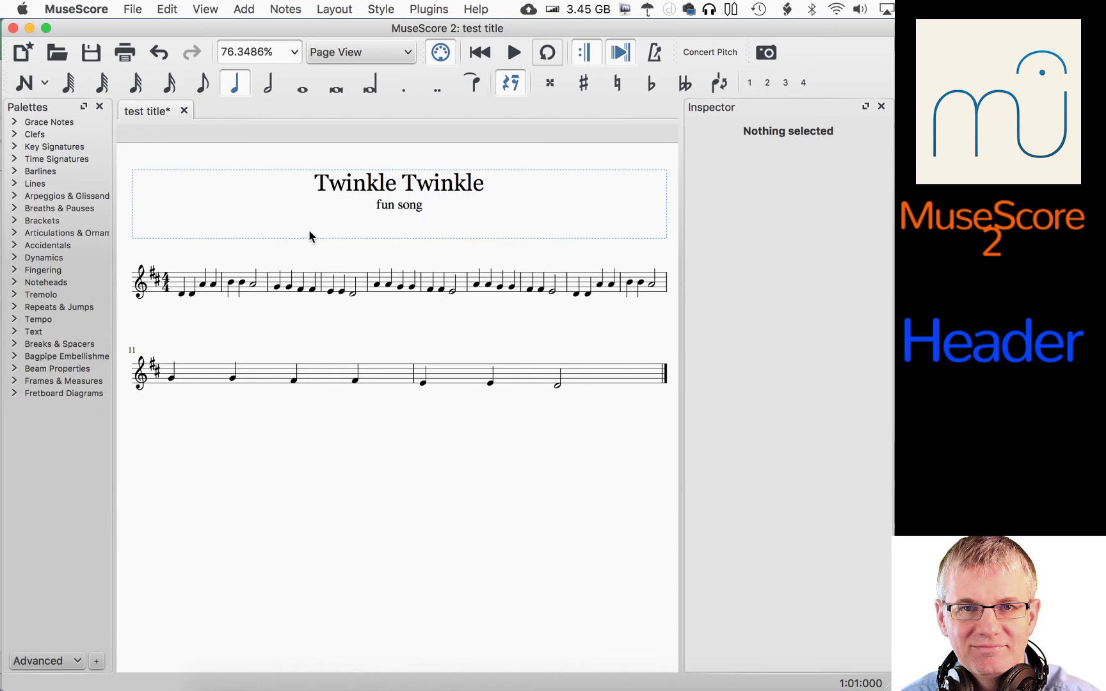
Step: Add a composer credit reading "W.A Mozart" to the vertical frame
{"action": "right_click", "coordinate": [314, 212]}
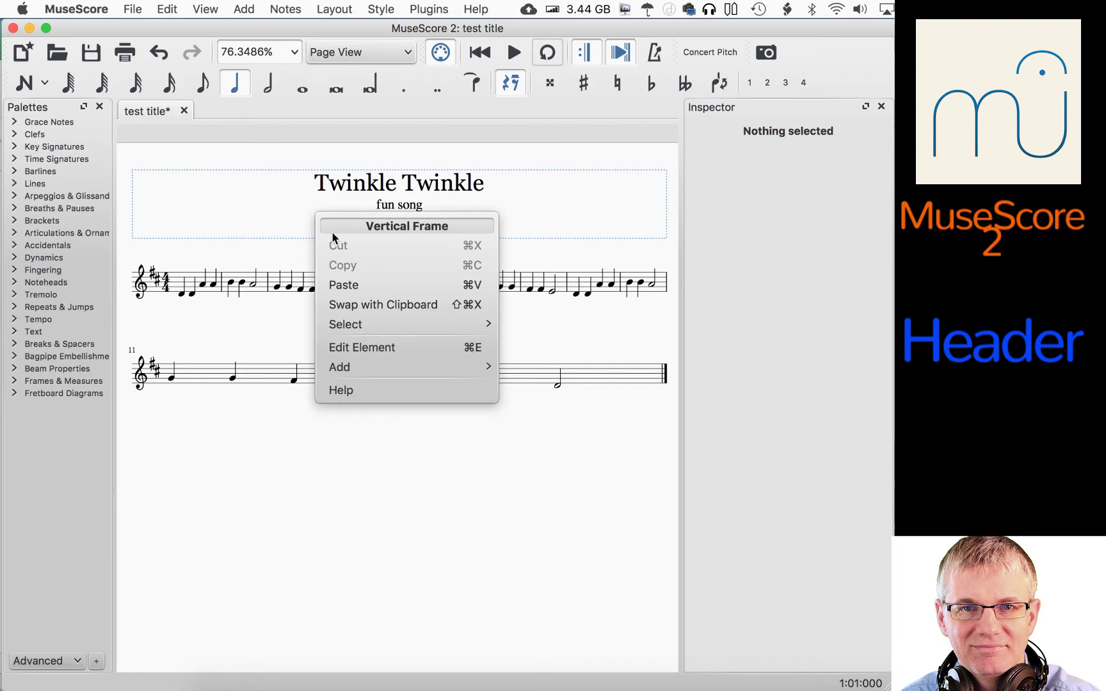
{"action": "mouse_move", "coordinate": [380, 371]}
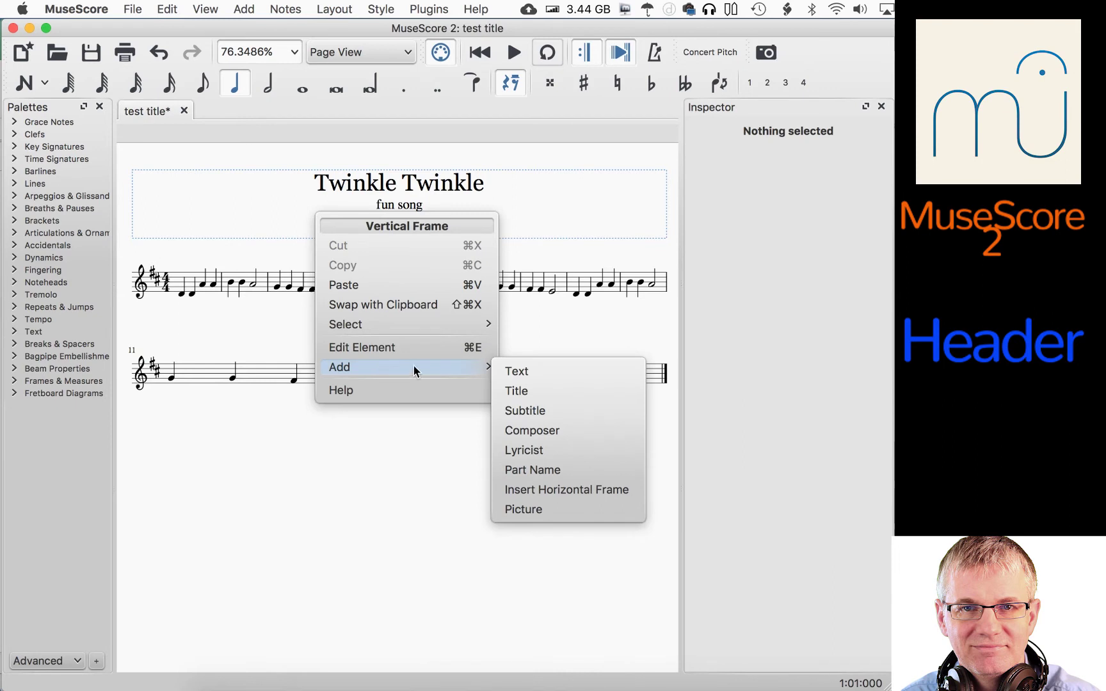
{"action": "left_click", "coordinate": [547, 433]}
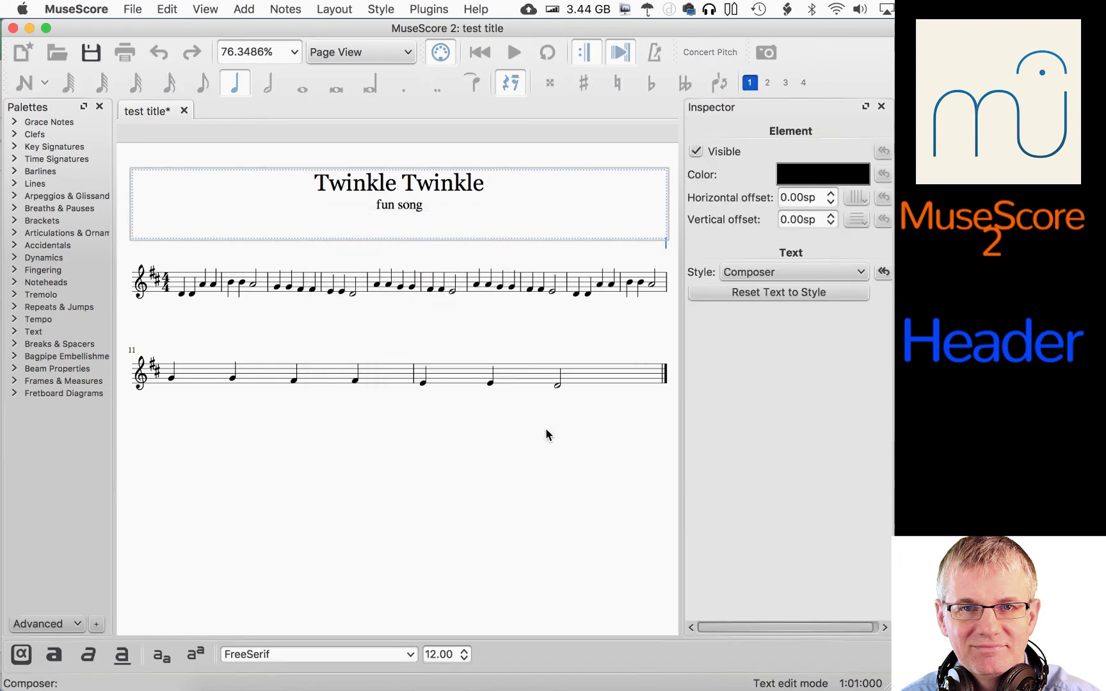
{"action": "type", "text": "W.A Mozart"}
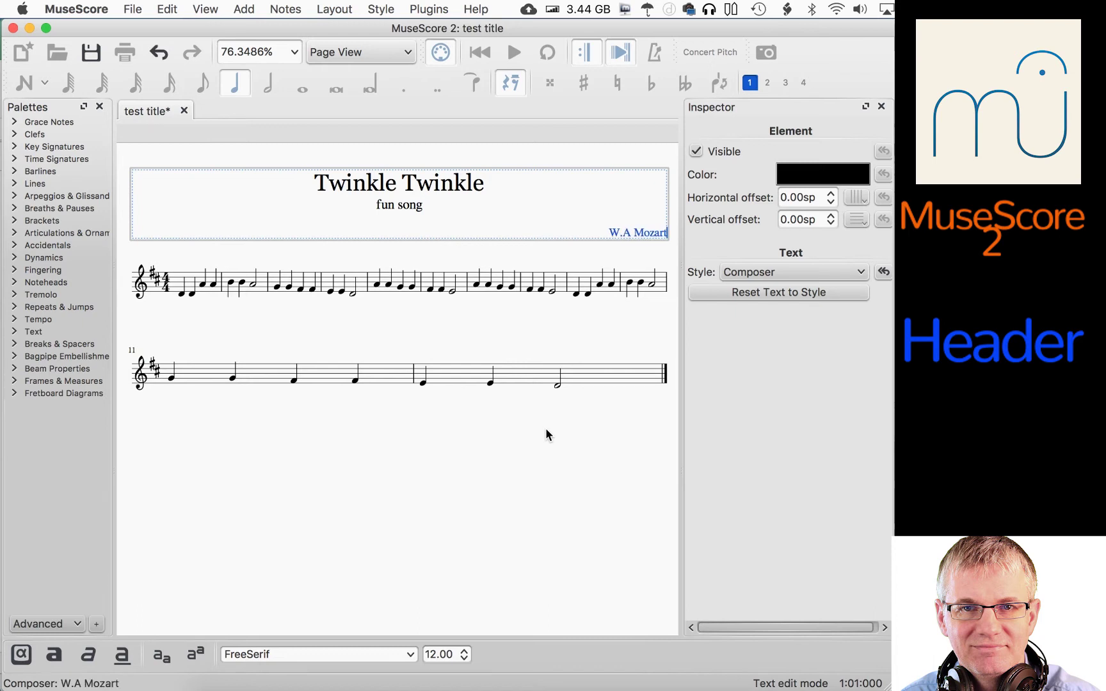
{"action": "key", "text": "Escape"}
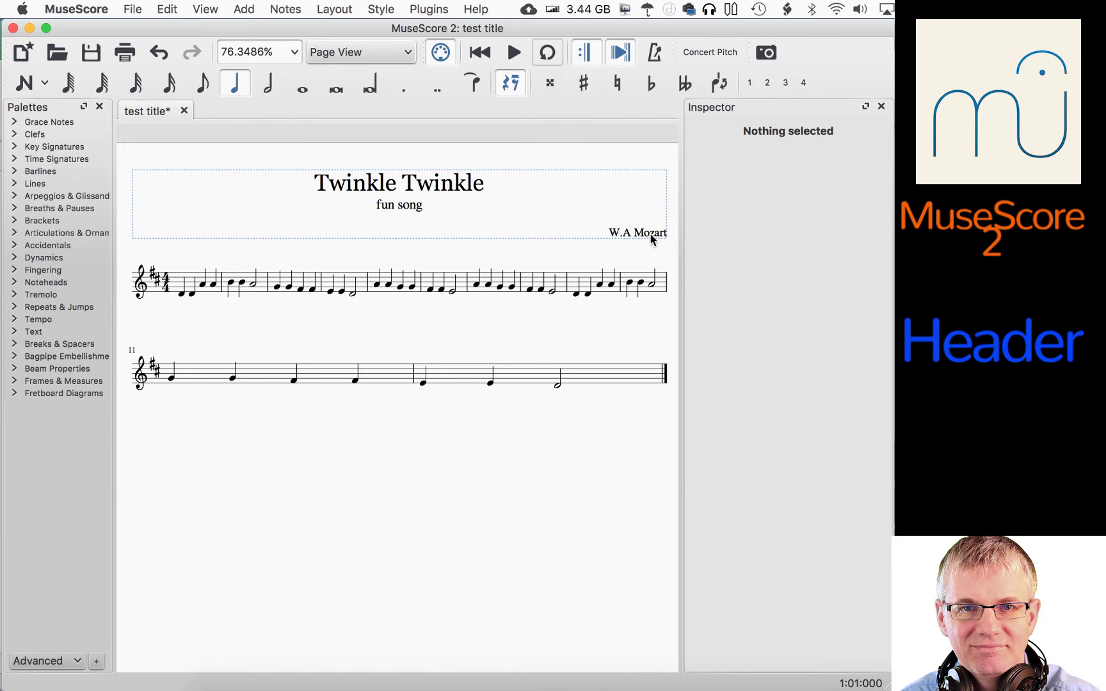
Step: Add a lyricist credit to the vertical frame and enter the lyricist's name
{"action": "right_click", "coordinate": [261, 212]}
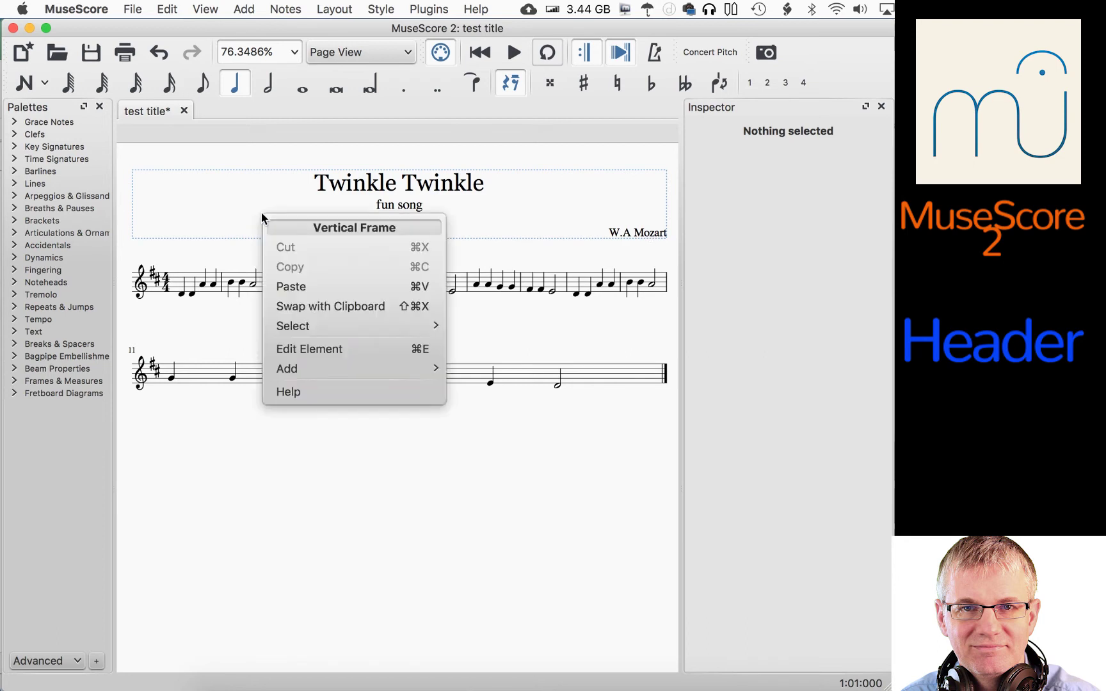
{"action": "mouse_move", "coordinate": [327, 369]}
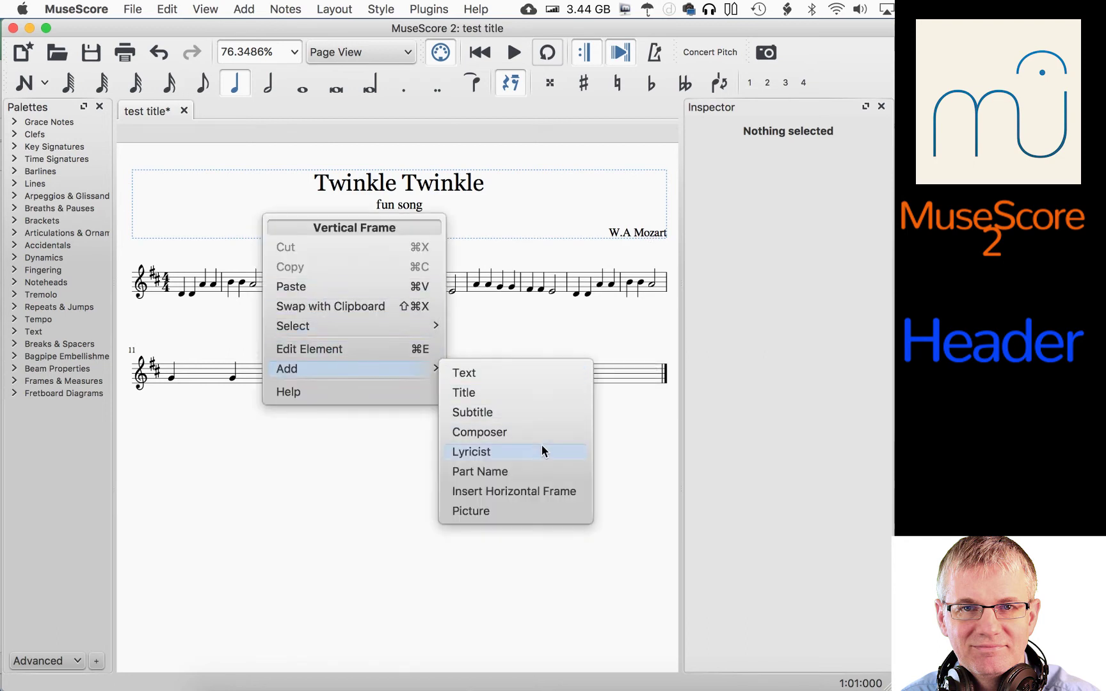
{"action": "left_click", "coordinate": [495, 451]}
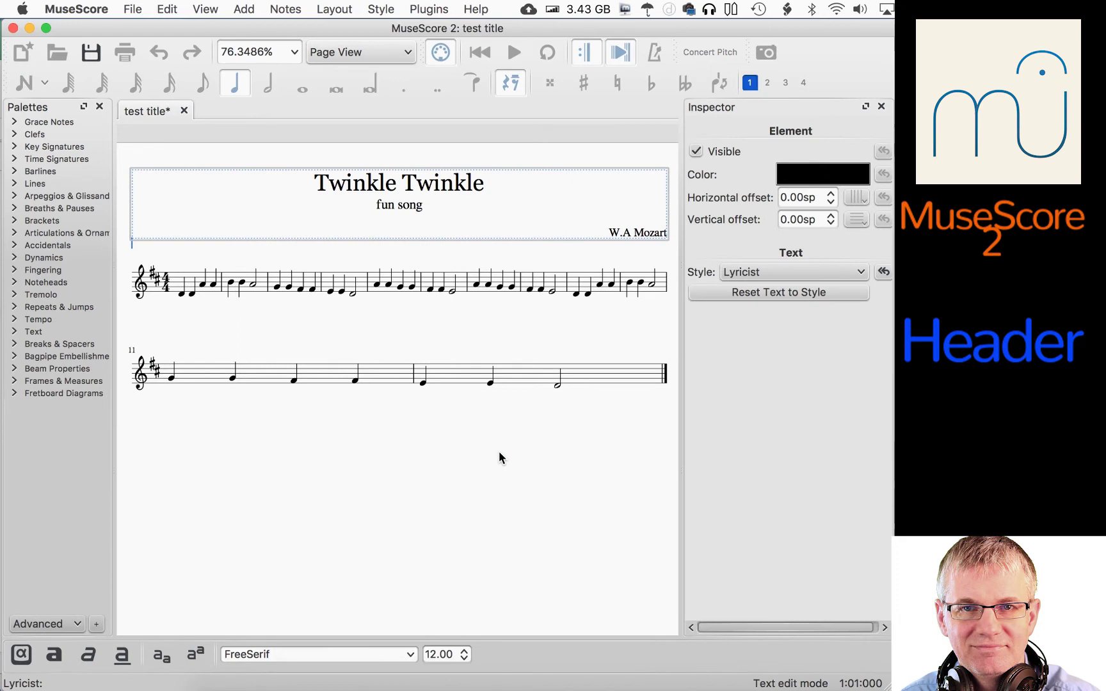
{"action": "type", "text": "BuckyDu"}
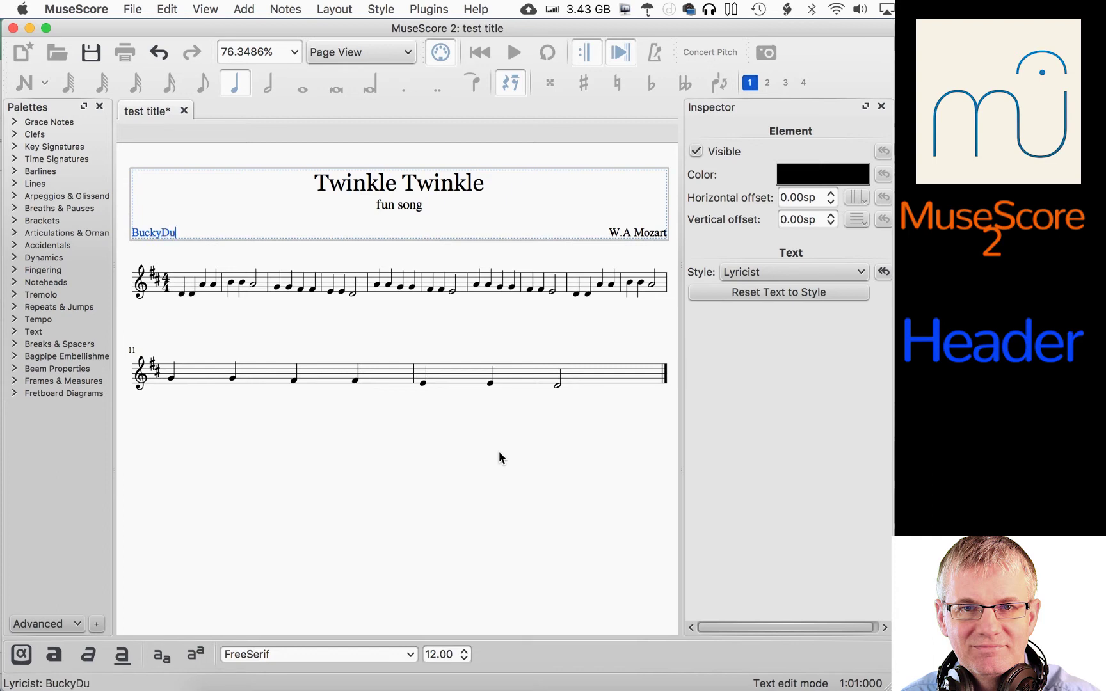
{"action": "type", "text": "rddle"}
{"action": "left_click", "coordinate": [446, 331]}
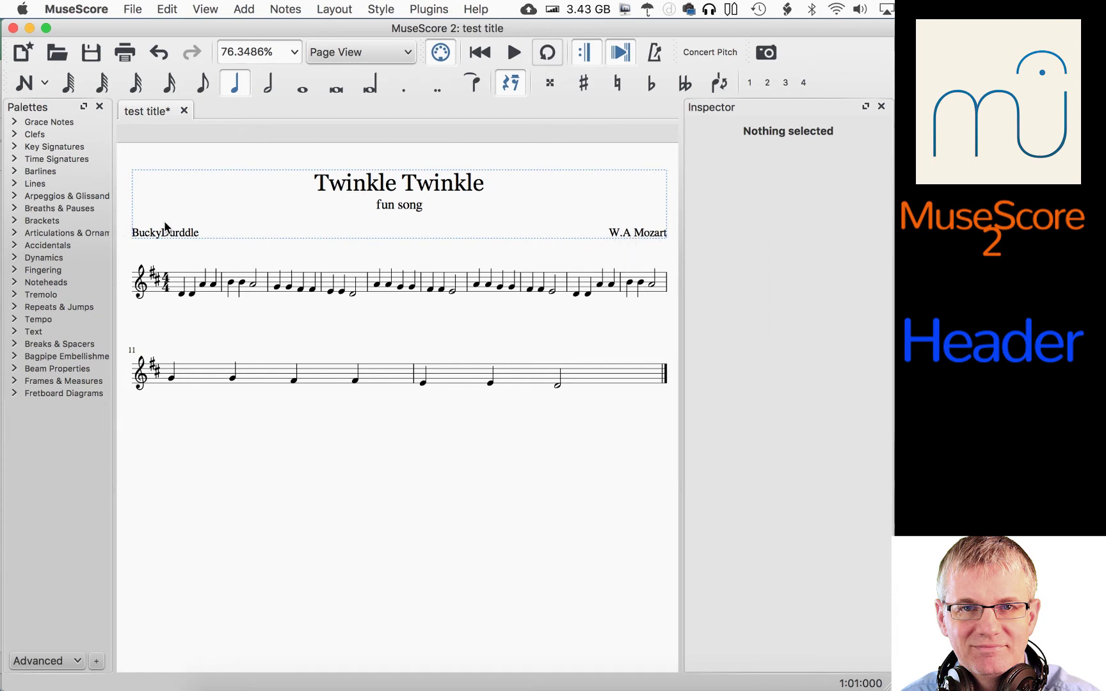
Step: Add a part name reading "Violin I" to the vertical frame
{"action": "right_click", "coordinate": [253, 206]}
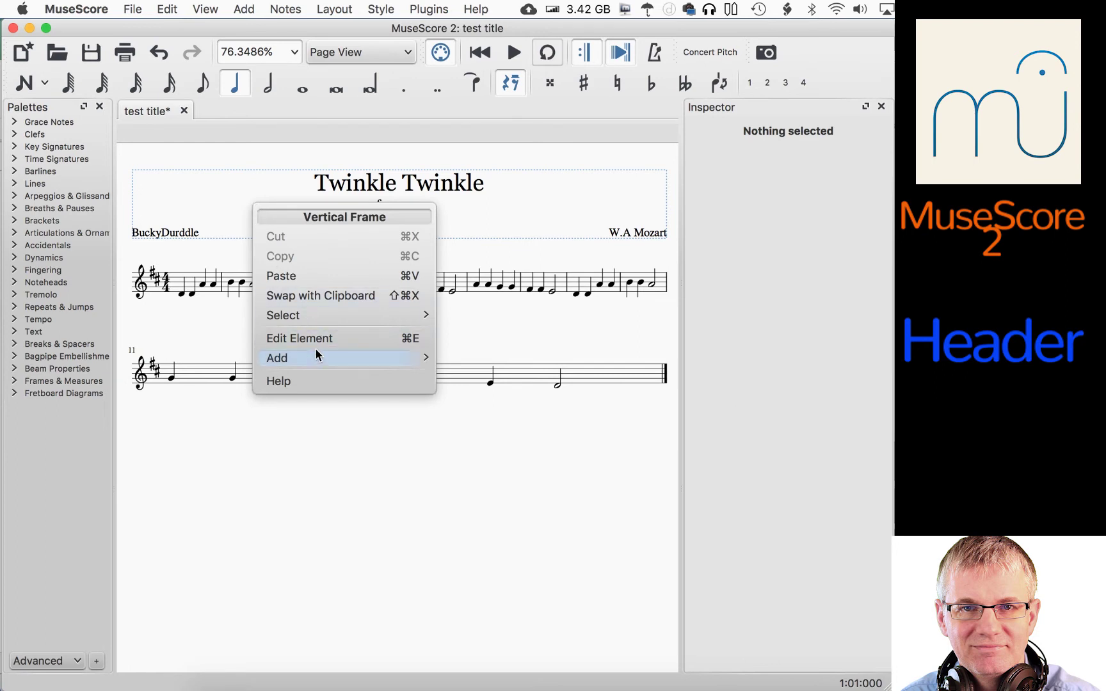
{"action": "mouse_move", "coordinate": [314, 359]}
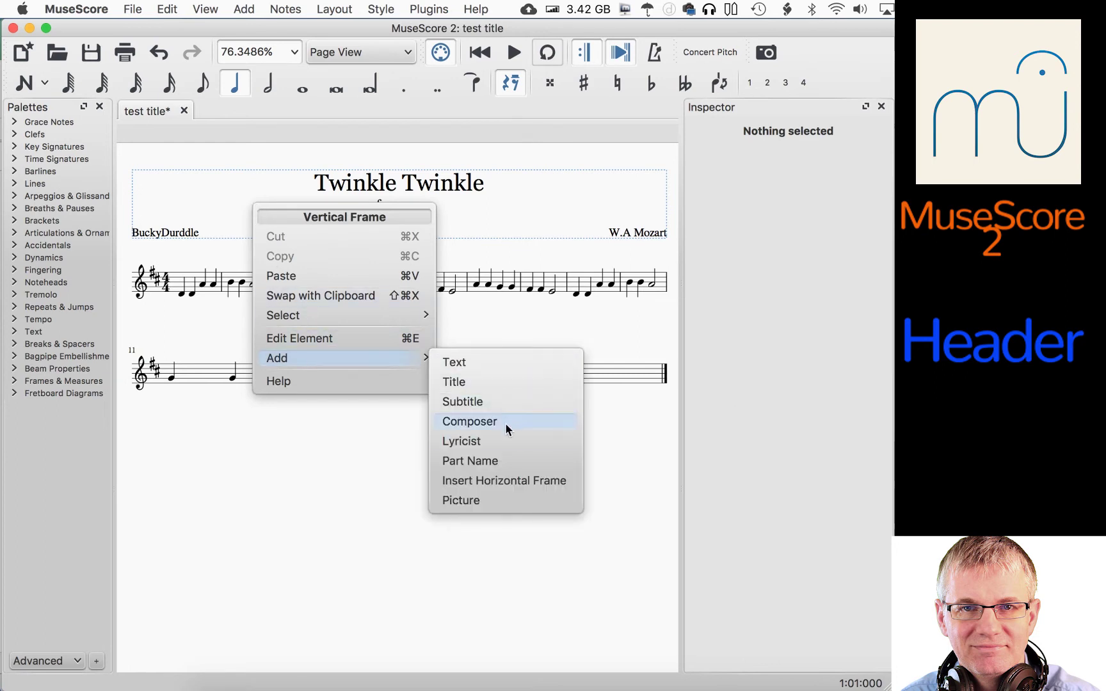
{"action": "left_click", "coordinate": [501, 461]}
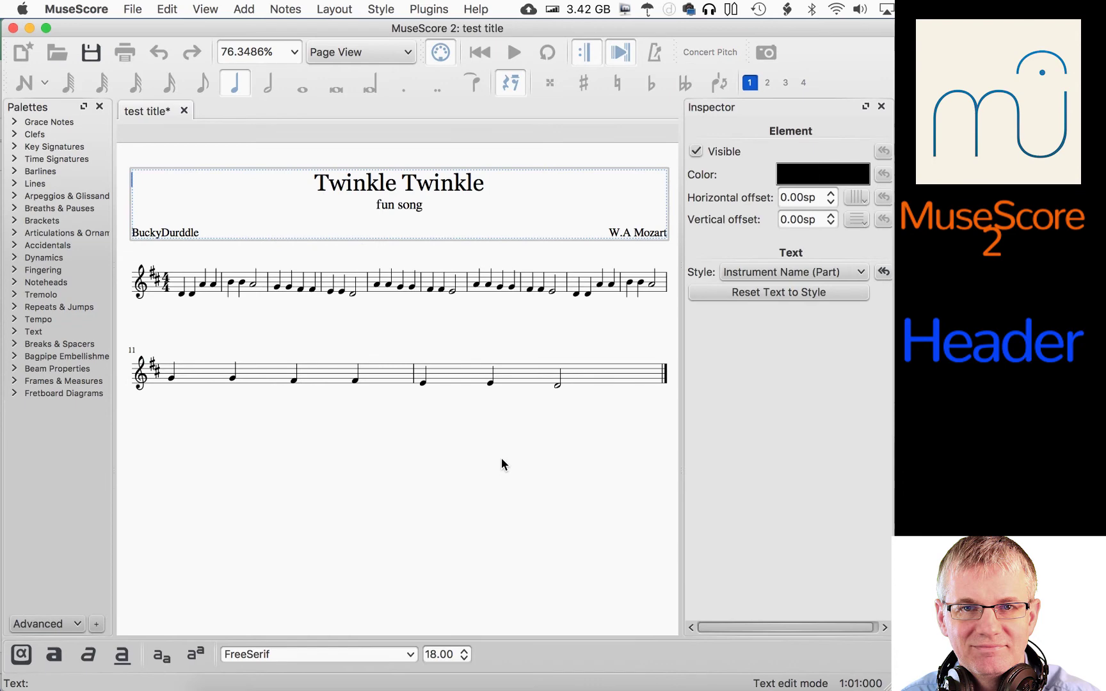
{"action": "type", "text": "Violin II"}
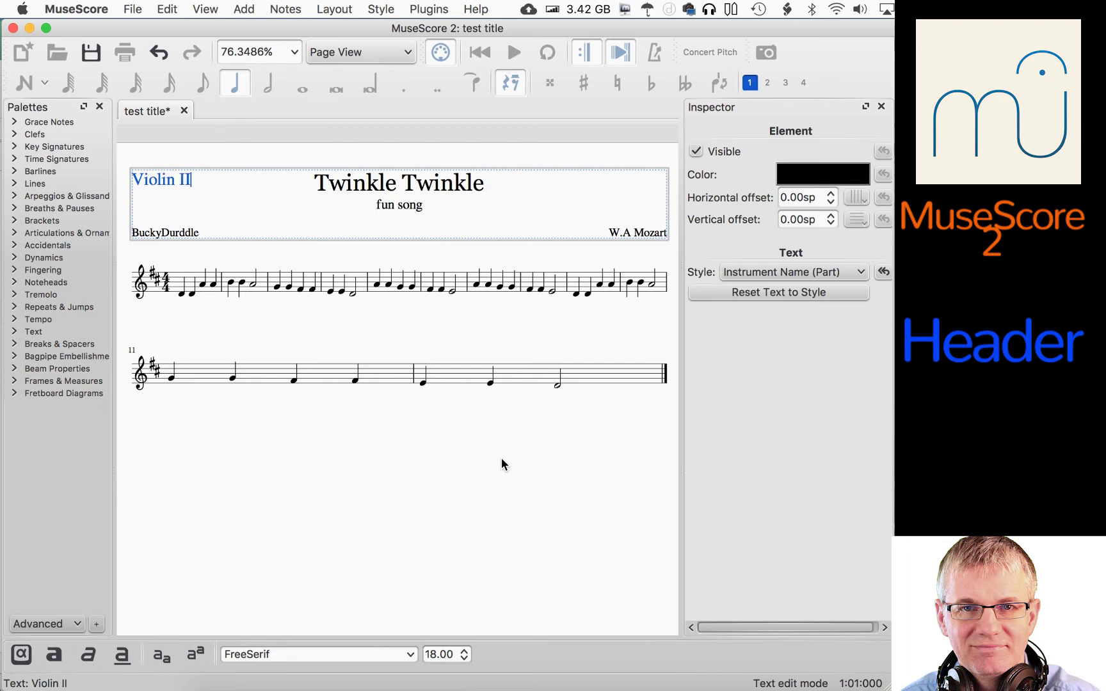
{"action": "key", "text": "BackSpace"}
{"action": "left_click", "coordinate": [242, 342]}
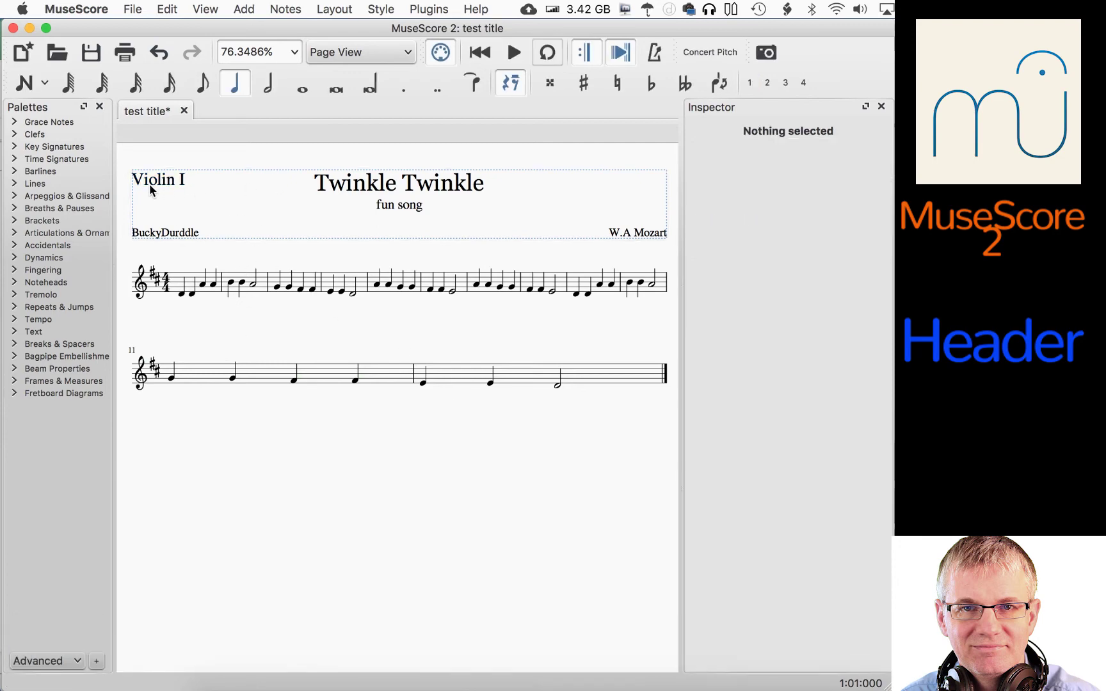
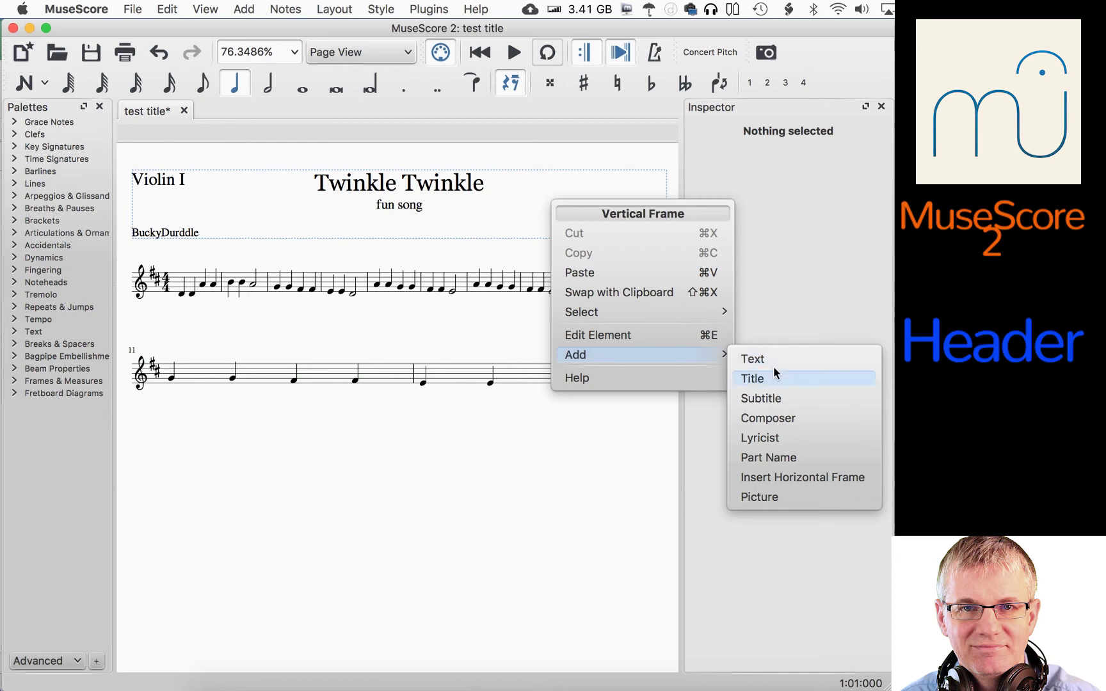
Step: Check the inspector properties of each header text: part name, lyricist, title, subtitle and composer
{"action": "left_click", "coordinate": [506, 213]}
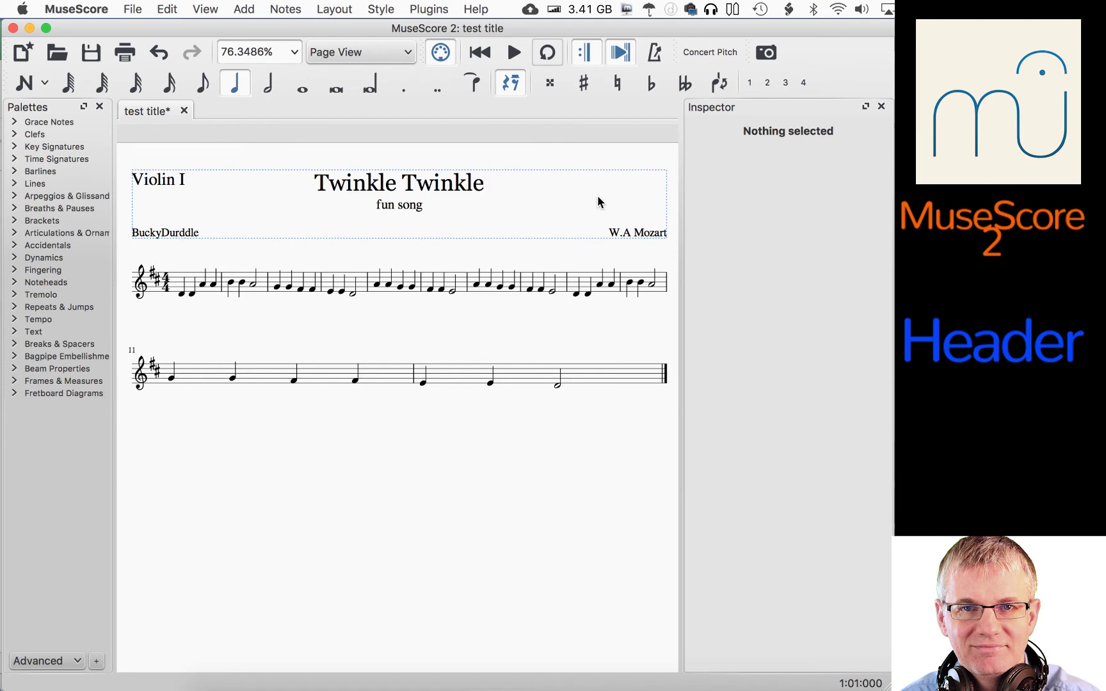
{"action": "left_click", "coordinate": [169, 177]}
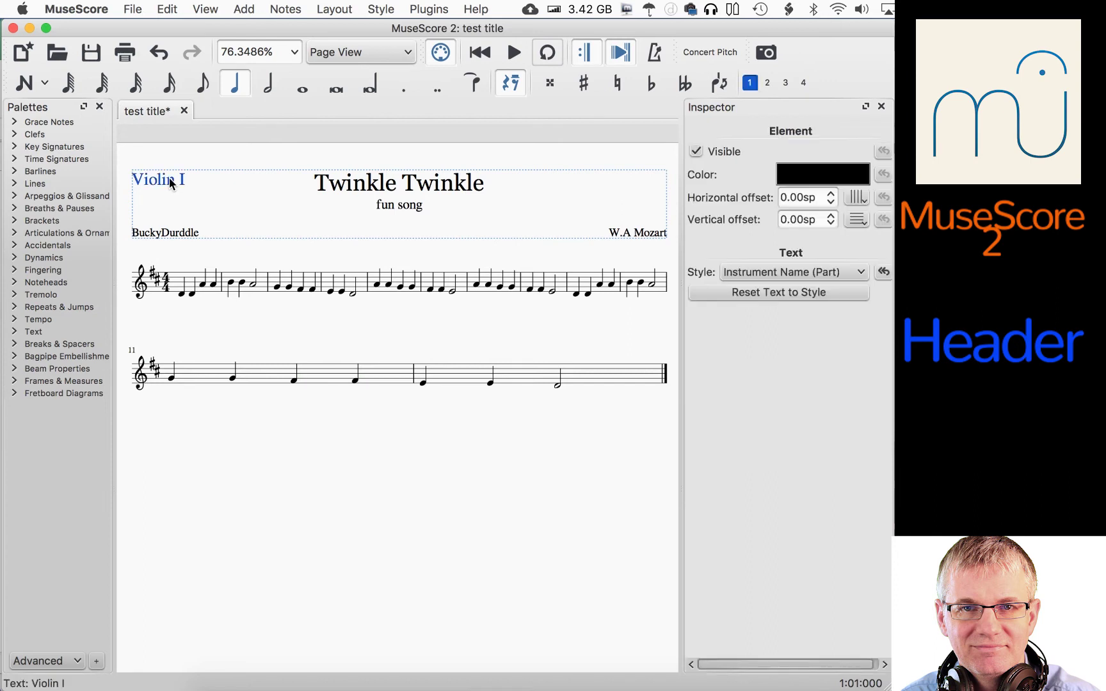
{"action": "left_click", "coordinate": [170, 232]}
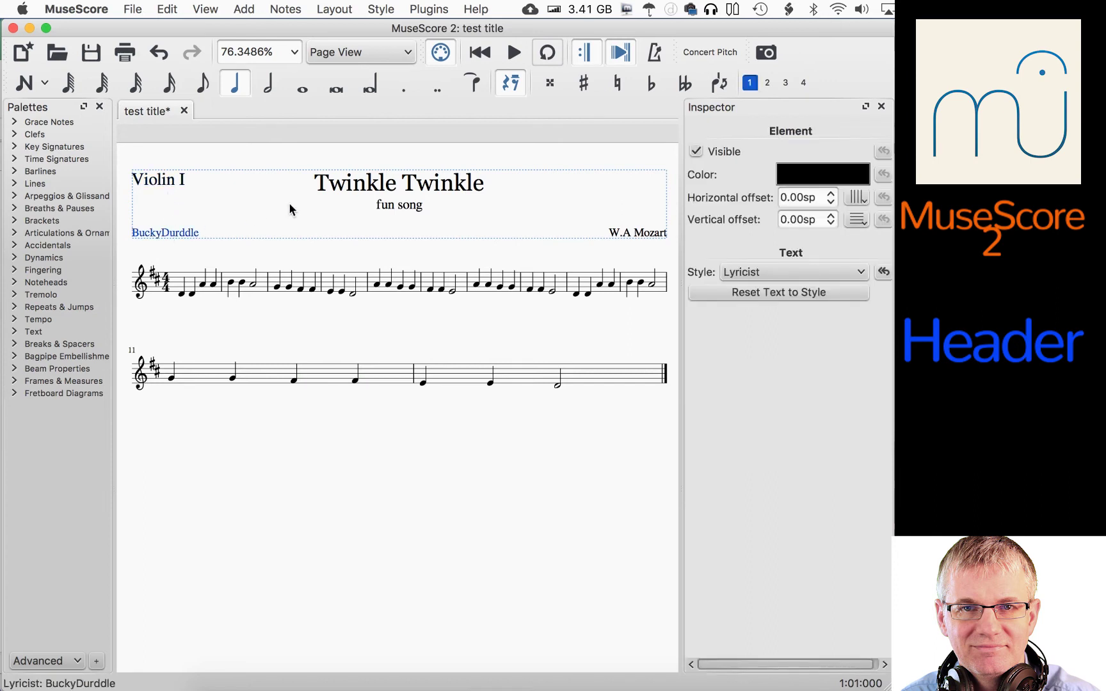
{"action": "left_click", "coordinate": [386, 187]}
{"action": "left_click", "coordinate": [403, 204]}
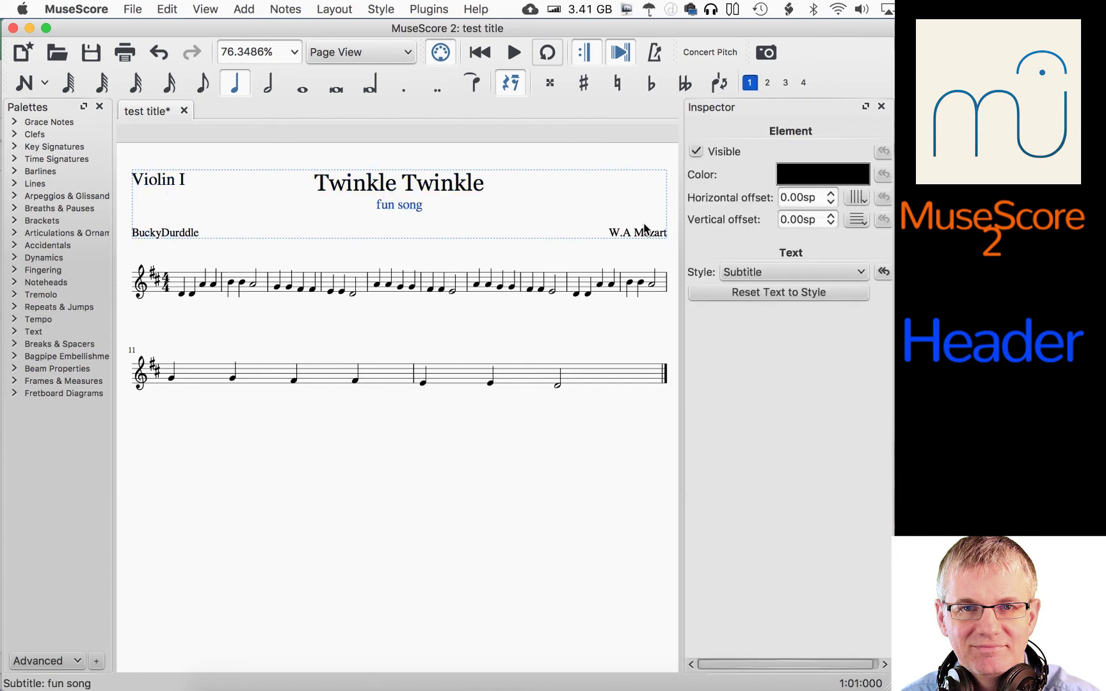
{"action": "left_click", "coordinate": [645, 237]}
{"action": "left_click", "coordinate": [416, 187]}
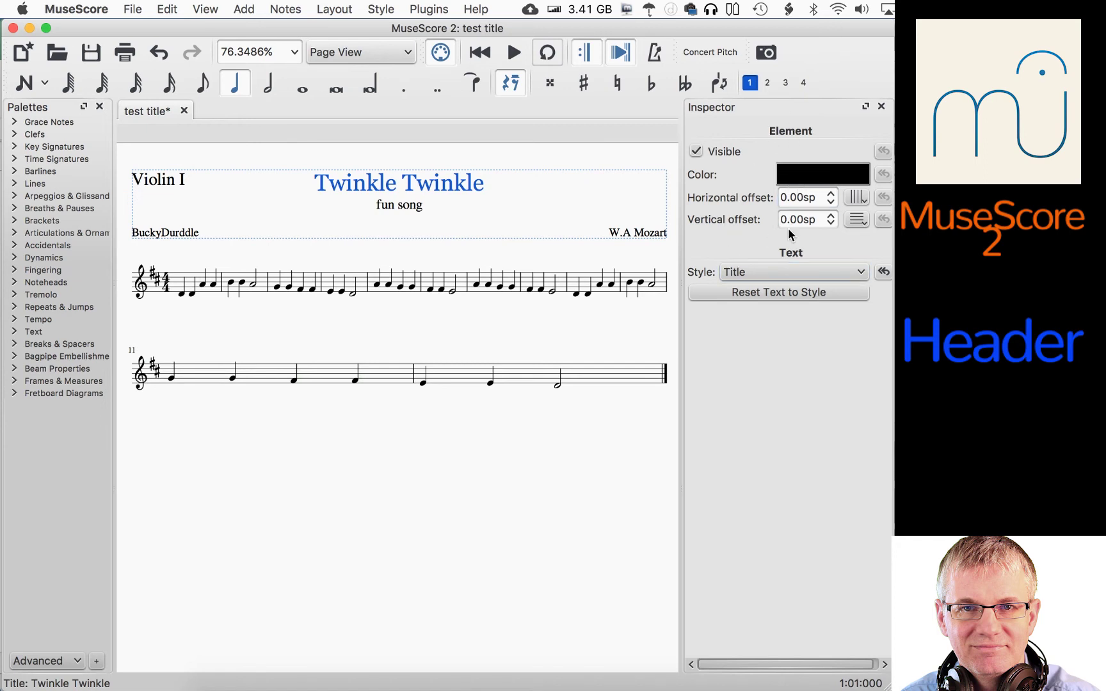
{"action": "left_click", "coordinate": [440, 248]}
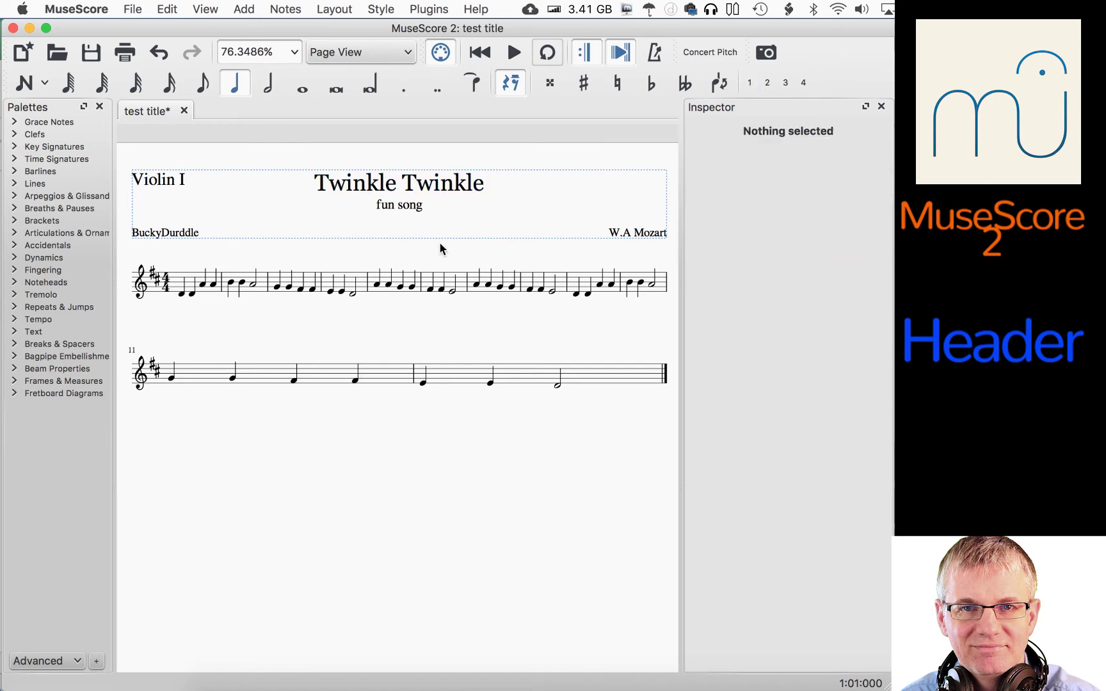
Step: Change the text style of the "fun song" subtitle to Tempo
{"action": "left_click", "coordinate": [402, 208]}
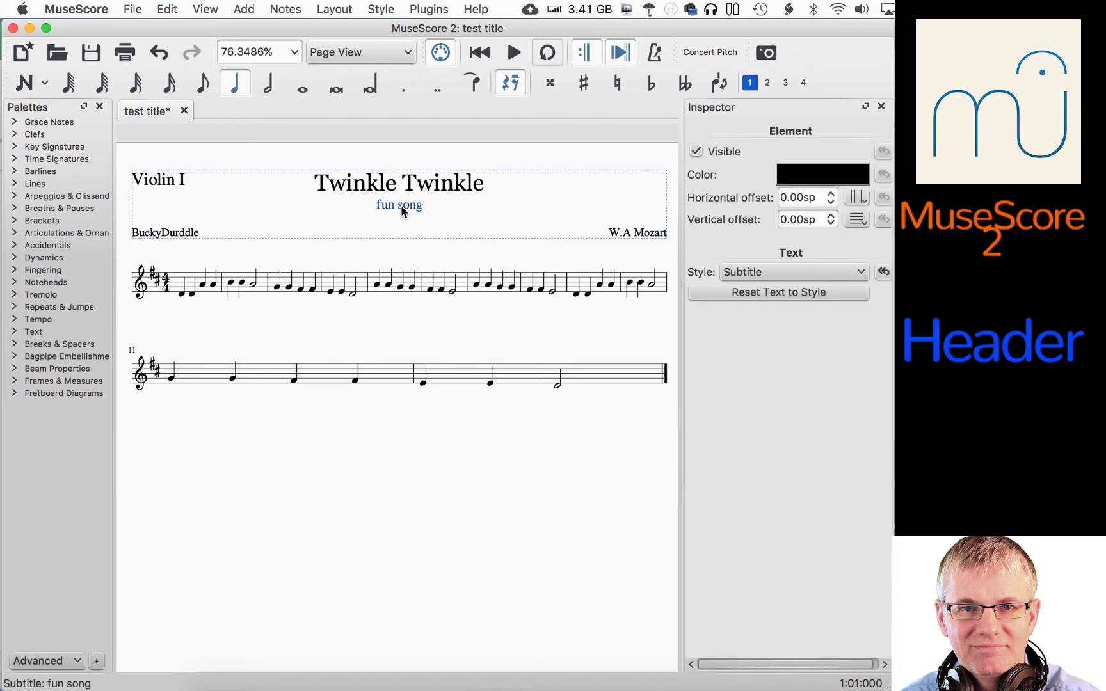
{"action": "left_click", "coordinate": [782, 200]}
{"action": "left_click", "coordinate": [781, 224]}
{"action": "key", "text": "Tab"}
{"action": "left_click", "coordinate": [867, 277]}
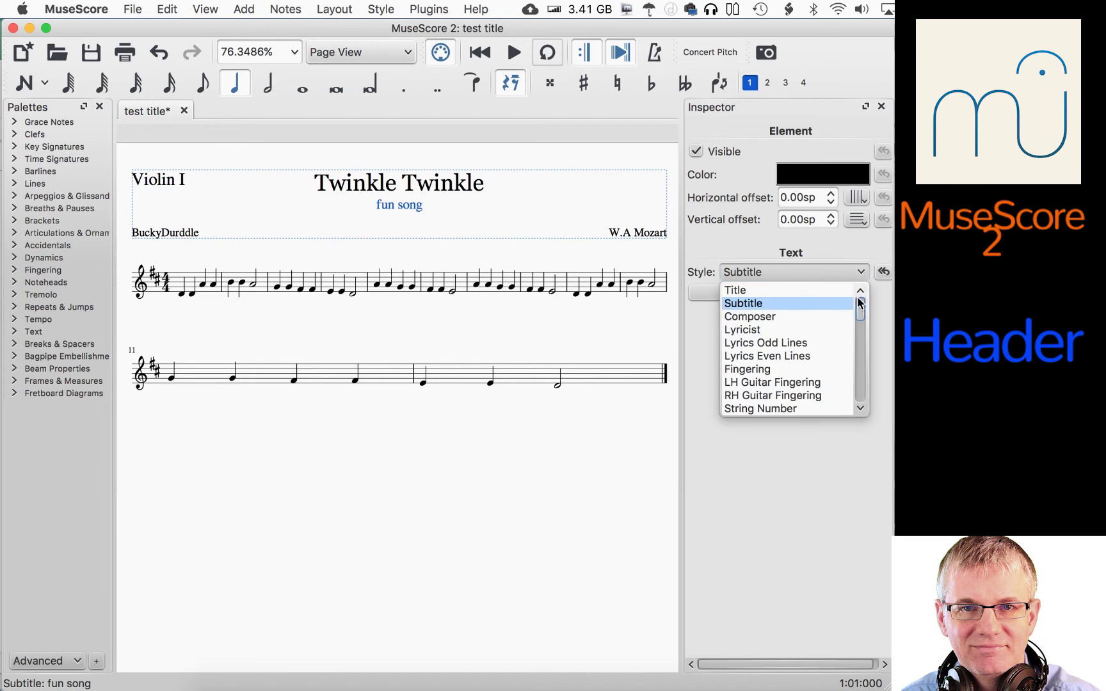
{"action": "mouse_move", "coordinate": [864, 308]}
{"action": "left_mouse_down"}
{"action": "mouse_move", "coordinate": [855, 400]}
{"action": "mouse_move", "coordinate": [872, 307]}
{"action": "mouse_move", "coordinate": [865, 405]}
{"action": "mouse_move", "coordinate": [867, 293]}
{"action": "left_mouse_up"}
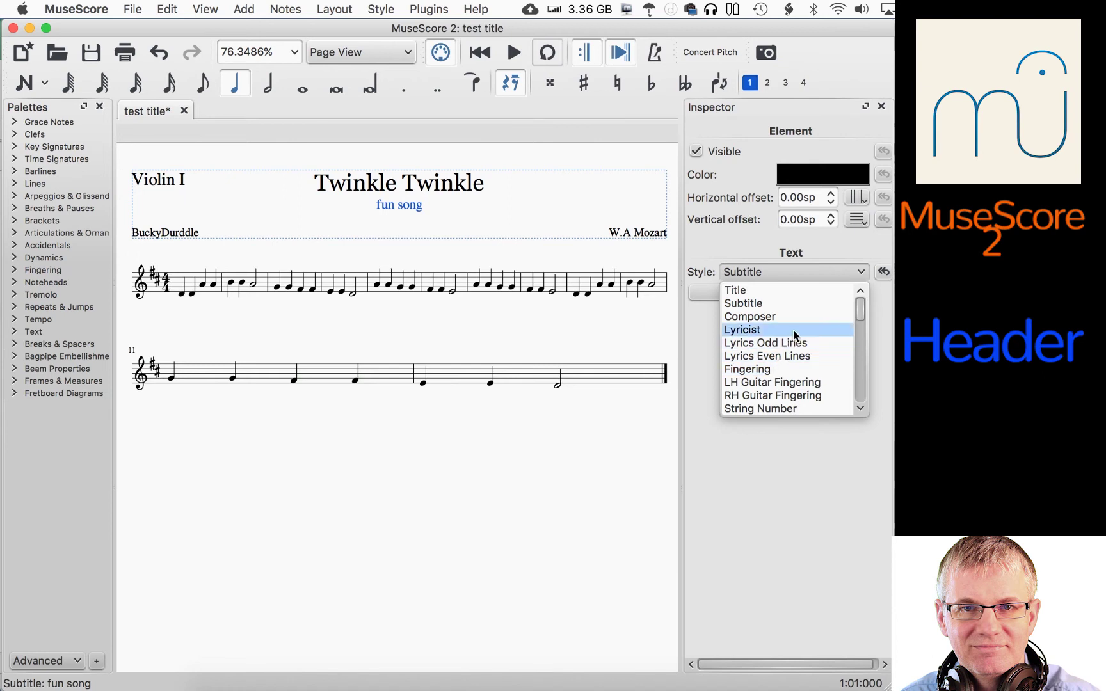
{"action": "scroll", "coordinate": [792, 329], "scroll_direction": "down", "scroll_amount": 2}
{"action": "scroll", "coordinate": [793, 329], "scroll_direction": "up", "scroll_amount": 2}
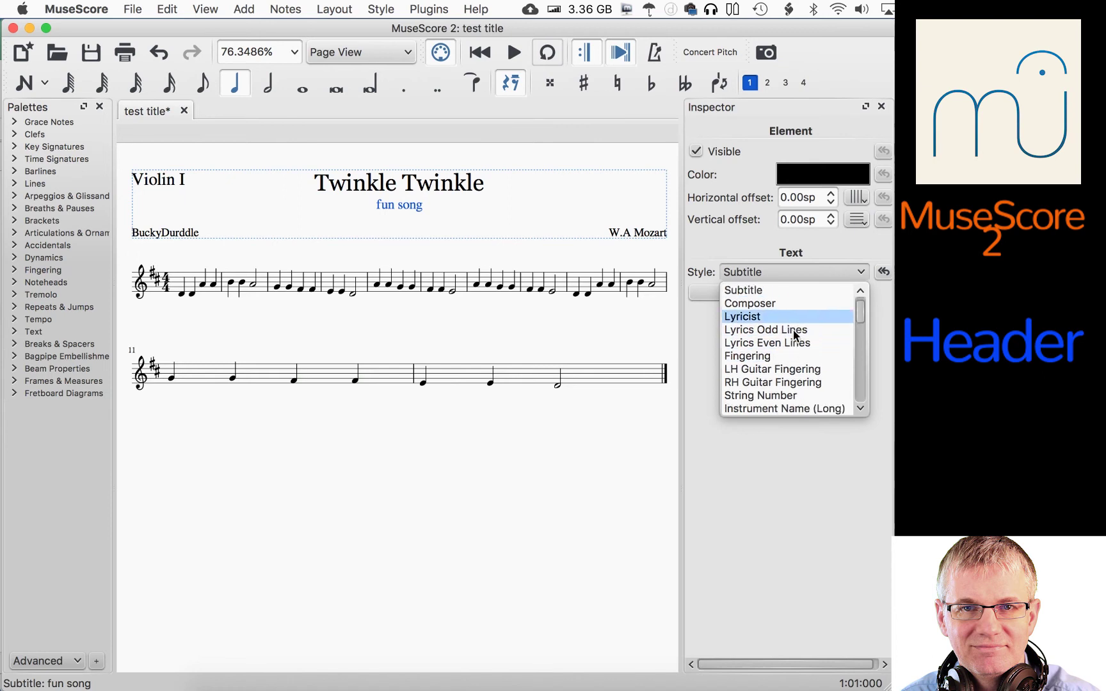
{"action": "scroll", "coordinate": [793, 329], "scroll_direction": "down", "scroll_amount": 8}
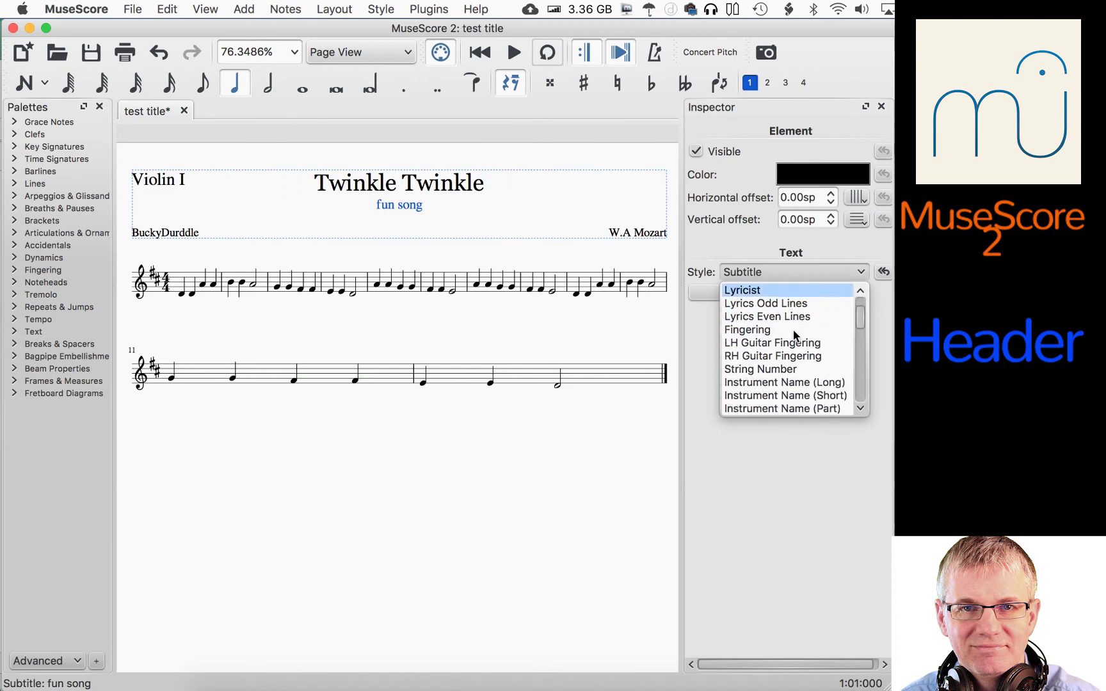
{"action": "scroll", "coordinate": [793, 330], "scroll_direction": "down", "scroll_amount": 1}
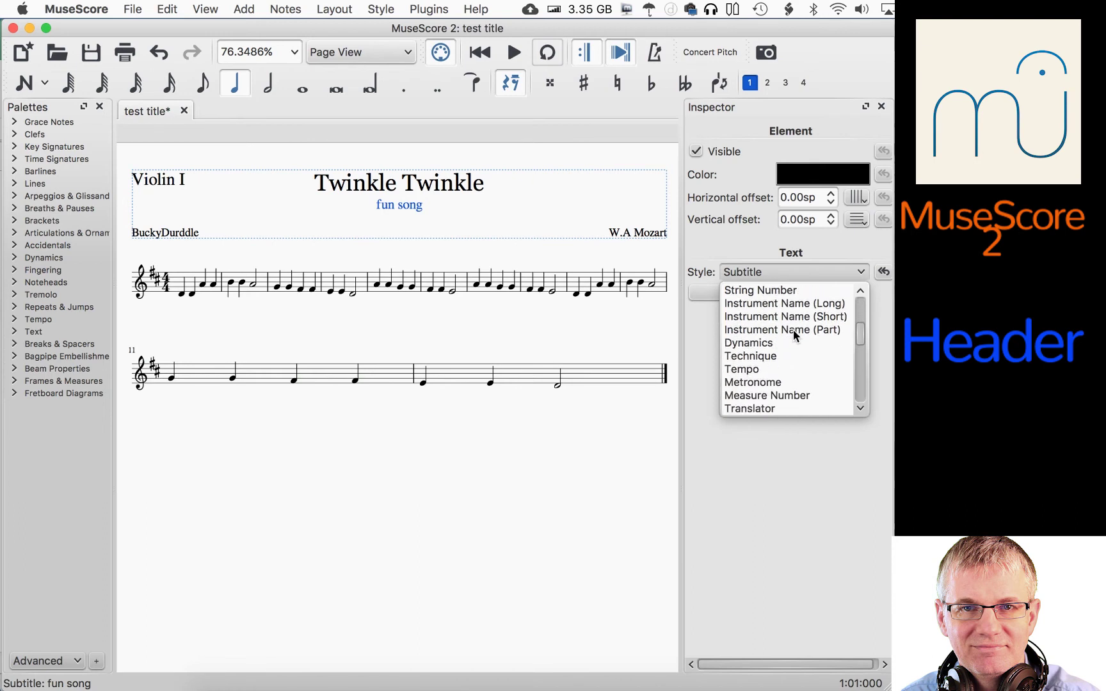
{"action": "left_click", "coordinate": [776, 370]}
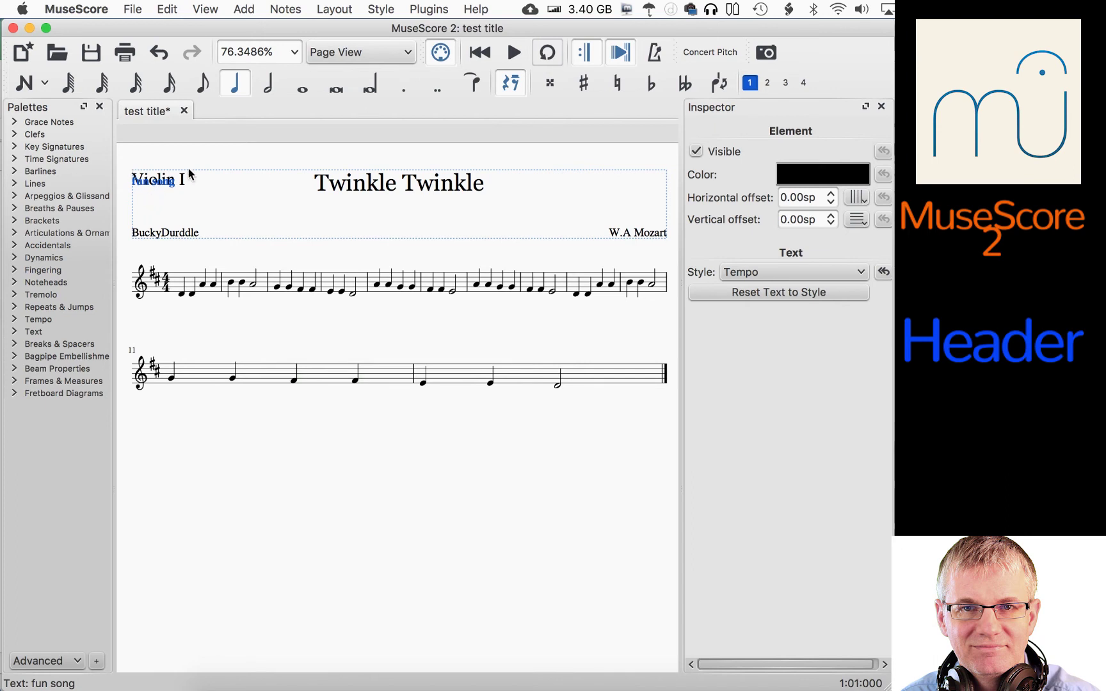
Step: Select the "fun song" text overlapping the part name and change its text style to String Number
{"action": "left_click", "coordinate": [232, 193]}
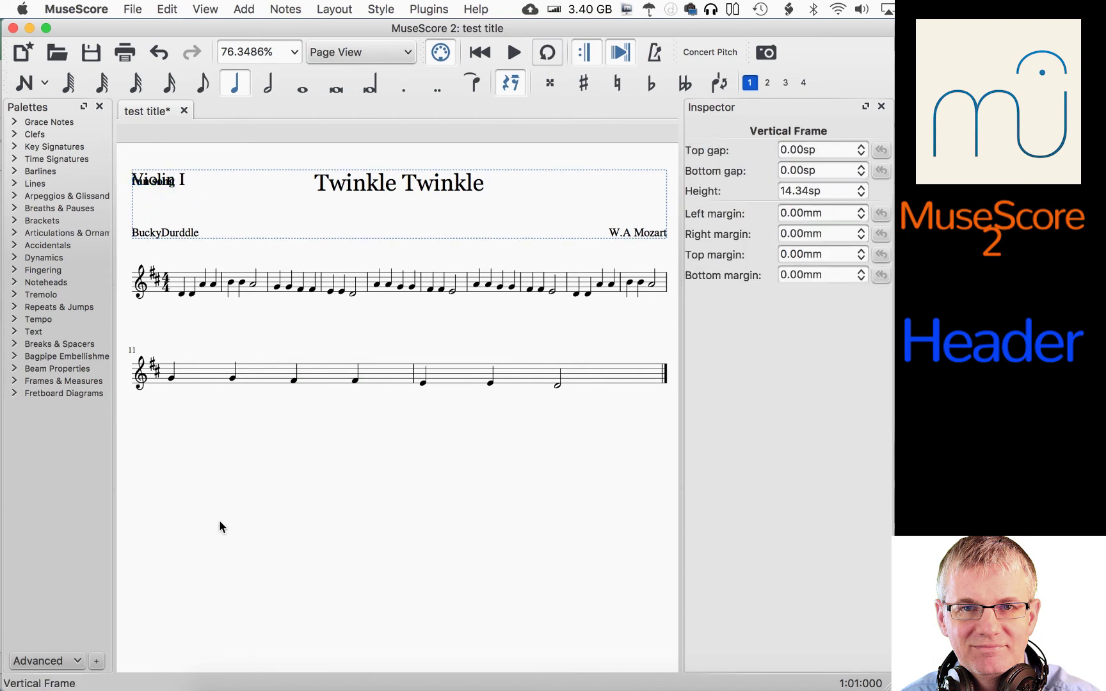
{"action": "key", "text": "Escape"}
{"action": "left_click", "coordinate": [160, 185]}
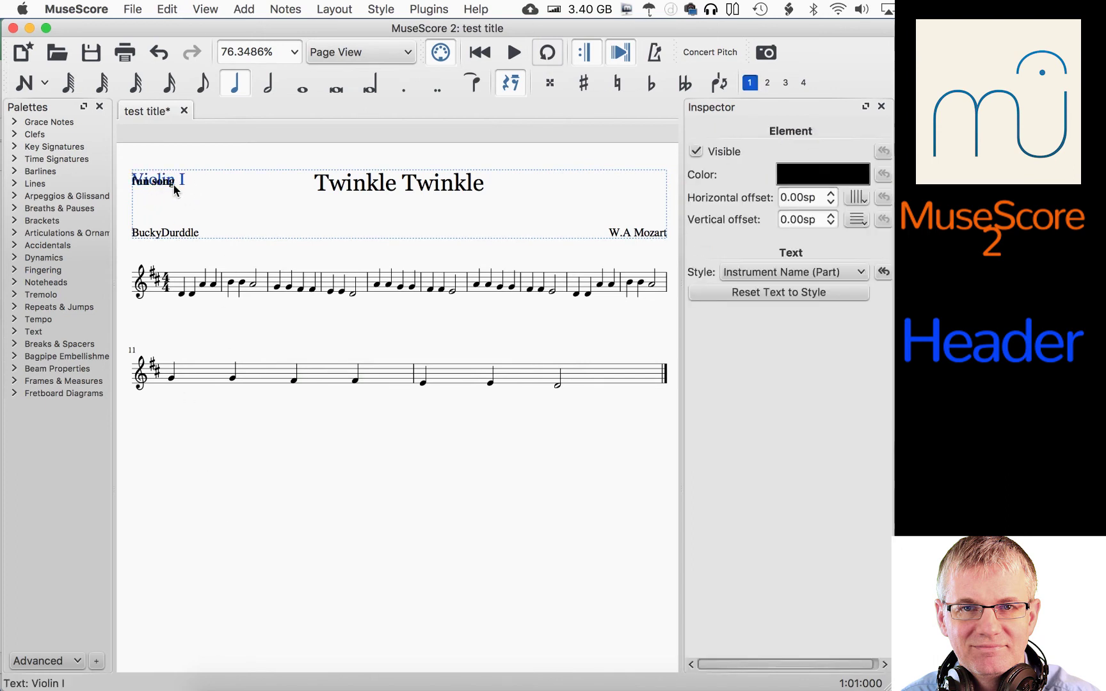
{"action": "left_click", "coordinate": [171, 187]}
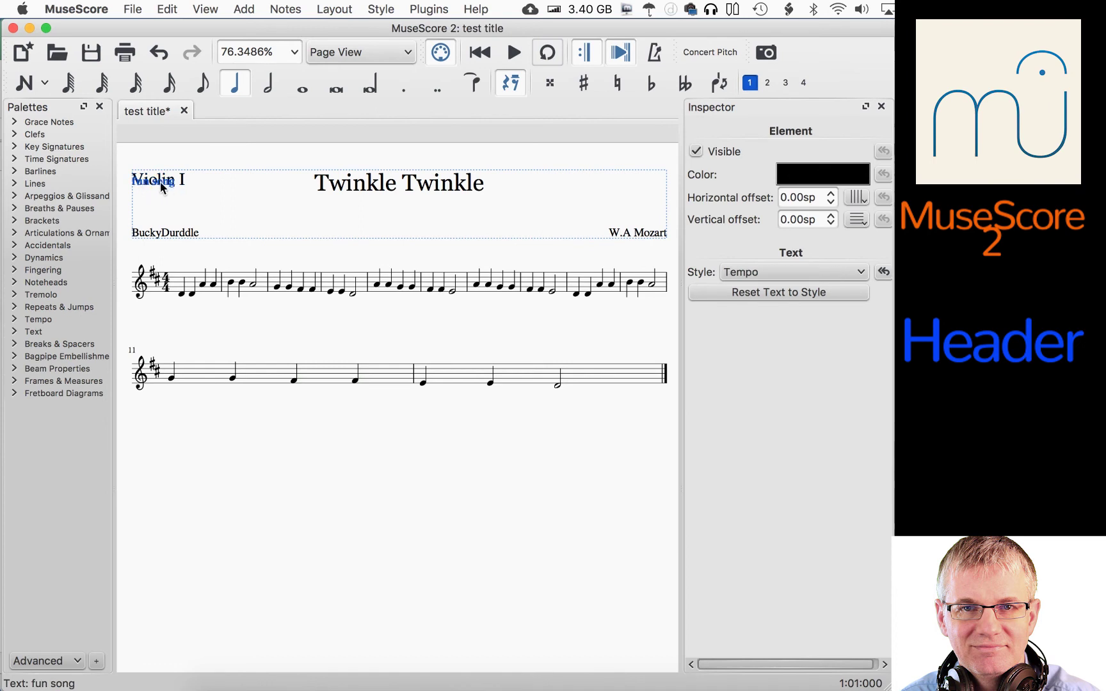
{"action": "left_click", "coordinate": [805, 277]}
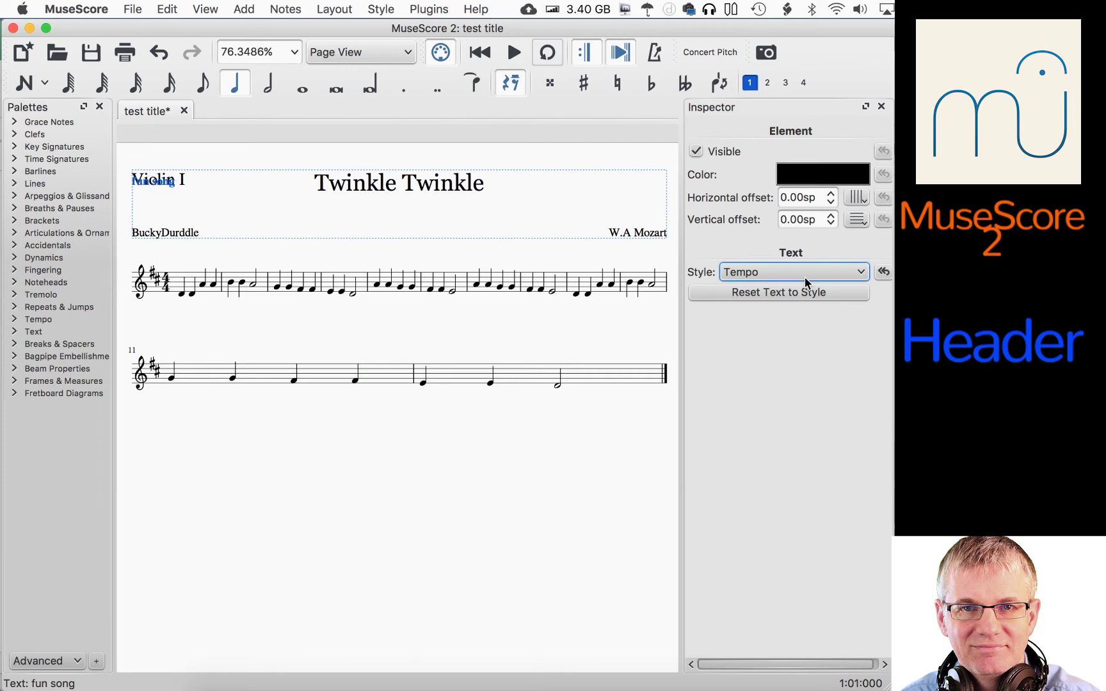
{"action": "left_click", "coordinate": [804, 280]}
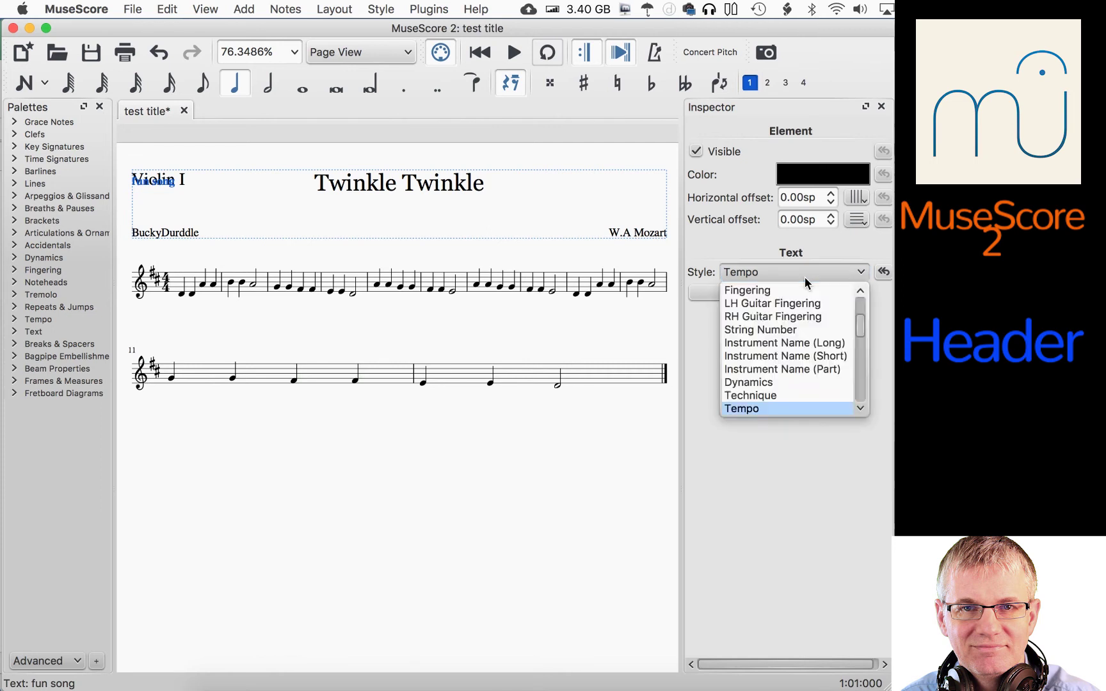
{"action": "left_click", "coordinate": [789, 330]}
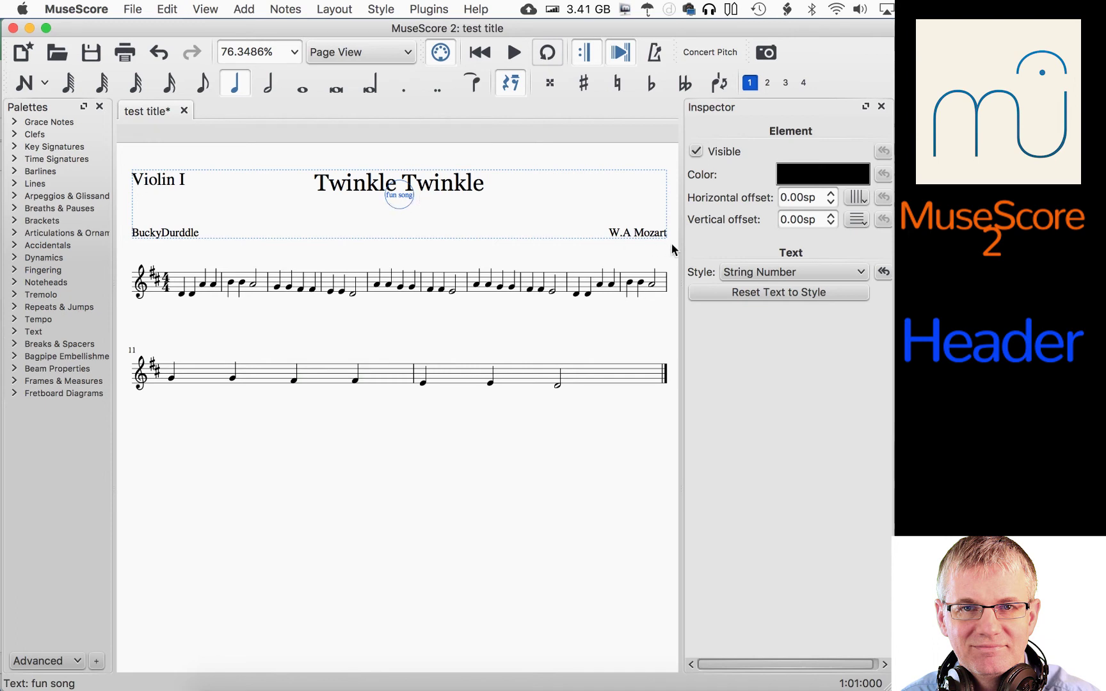
Step: Set the text style of "fun song" back to Subtitle
{"action": "left_click", "coordinate": [802, 274]}
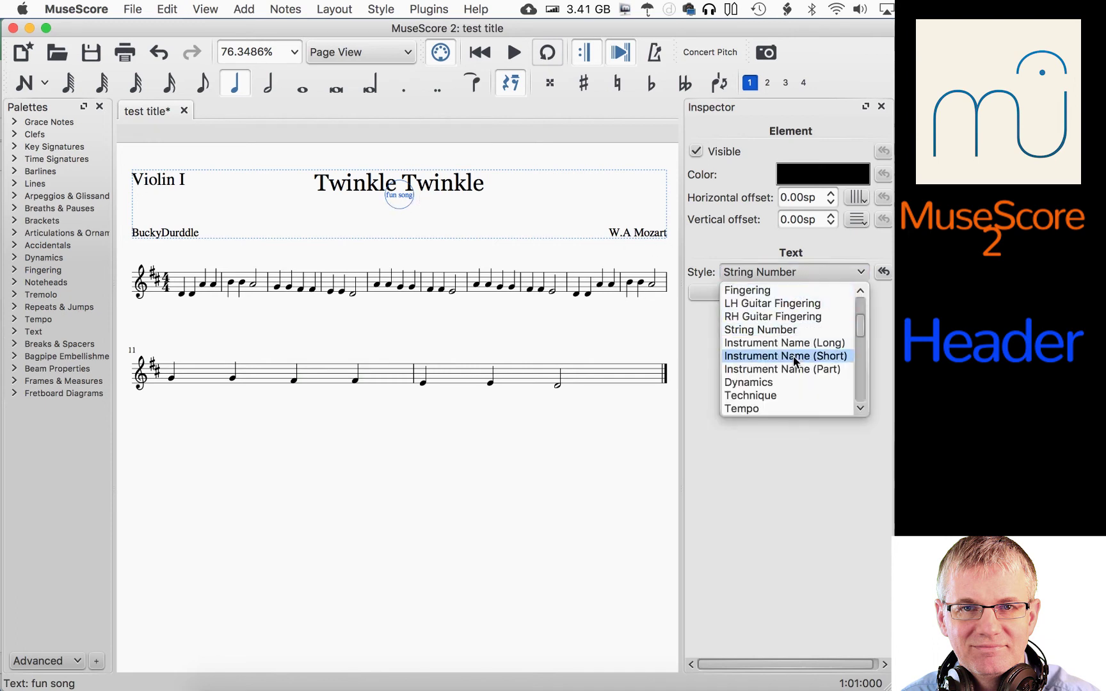
{"action": "scroll", "coordinate": [793, 356], "scroll_direction": "up", "scroll_amount": 2}
{"action": "left_click", "coordinate": [788, 303]}
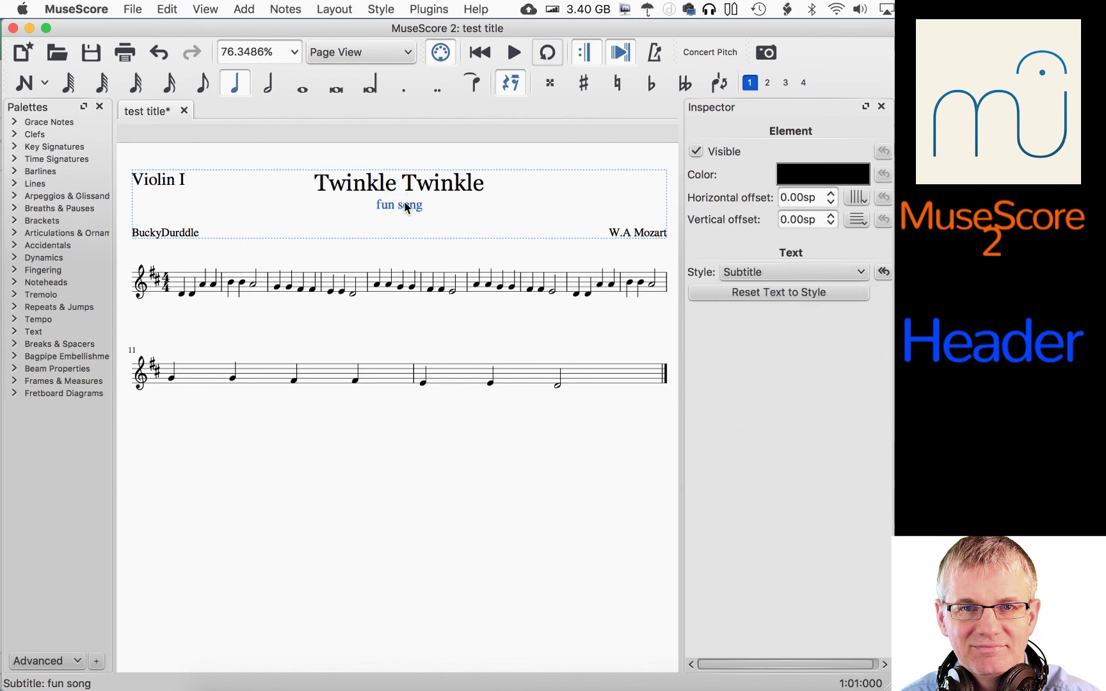
{"action": "left_click", "coordinate": [782, 271]}
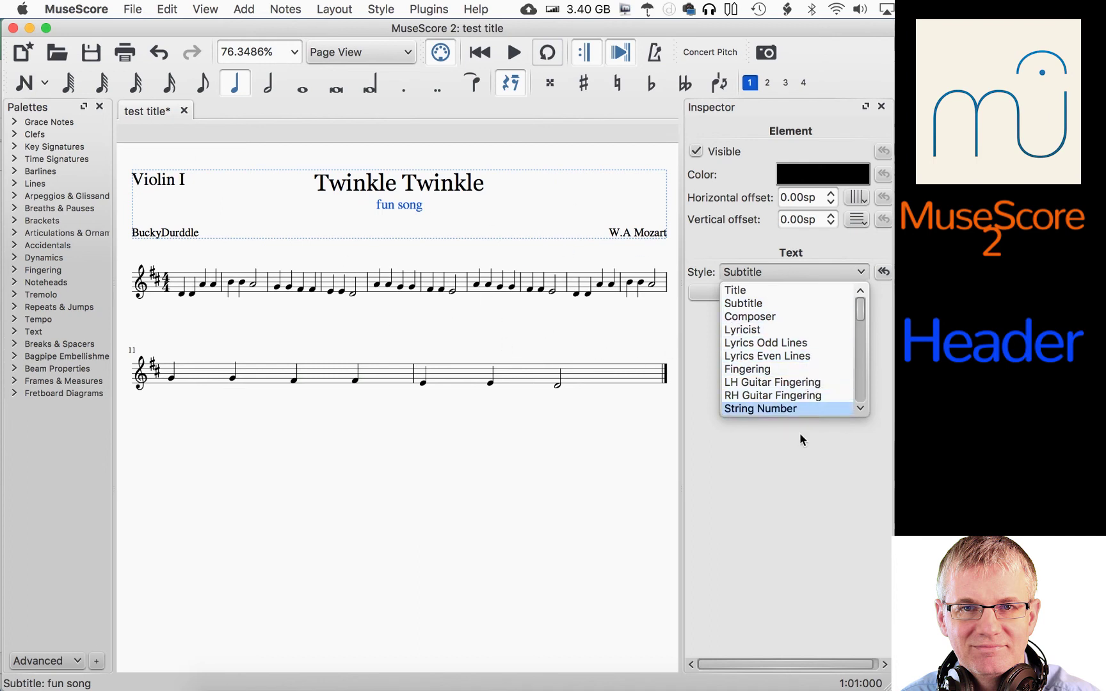
{"action": "left_click", "coordinate": [695, 247]}
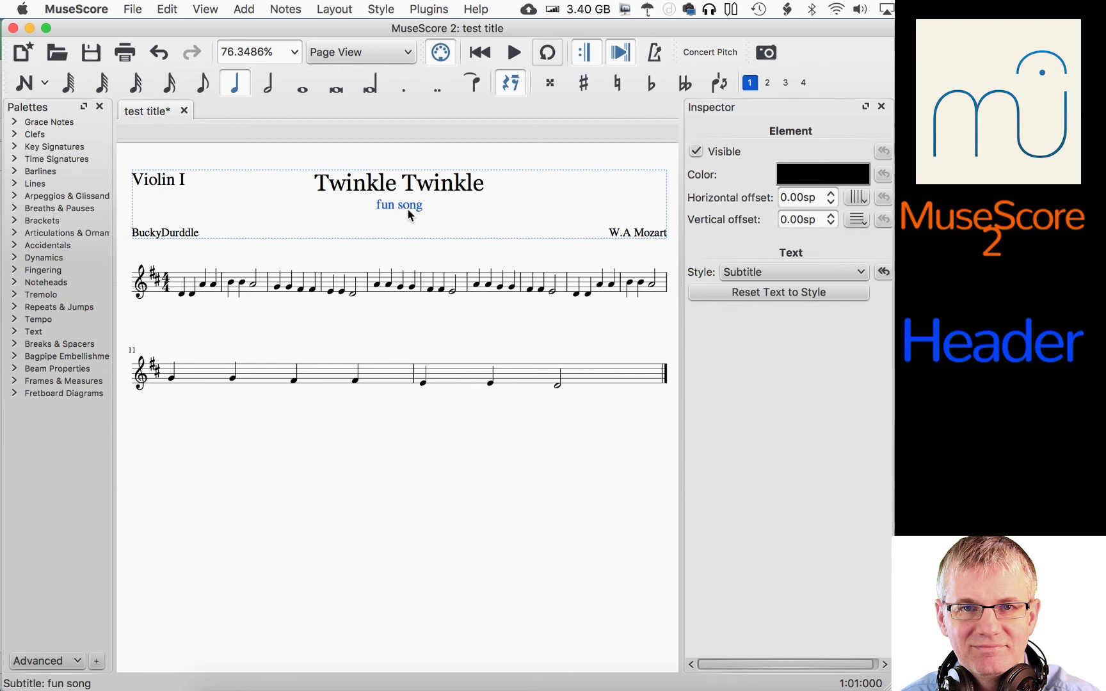
Step: Shift the subtitle to the right by increasing its horizontal offset
{"action": "left_click", "coordinate": [833, 198]}
{"action": "left_click", "coordinate": [833, 196]}
{"action": "left_click", "coordinate": [833, 195]}
{"action": "left_click", "coordinate": [832, 195]}
{"action": "left_click", "coordinate": [832, 195]}
{"action": "left_click", "coordinate": [832, 196]}
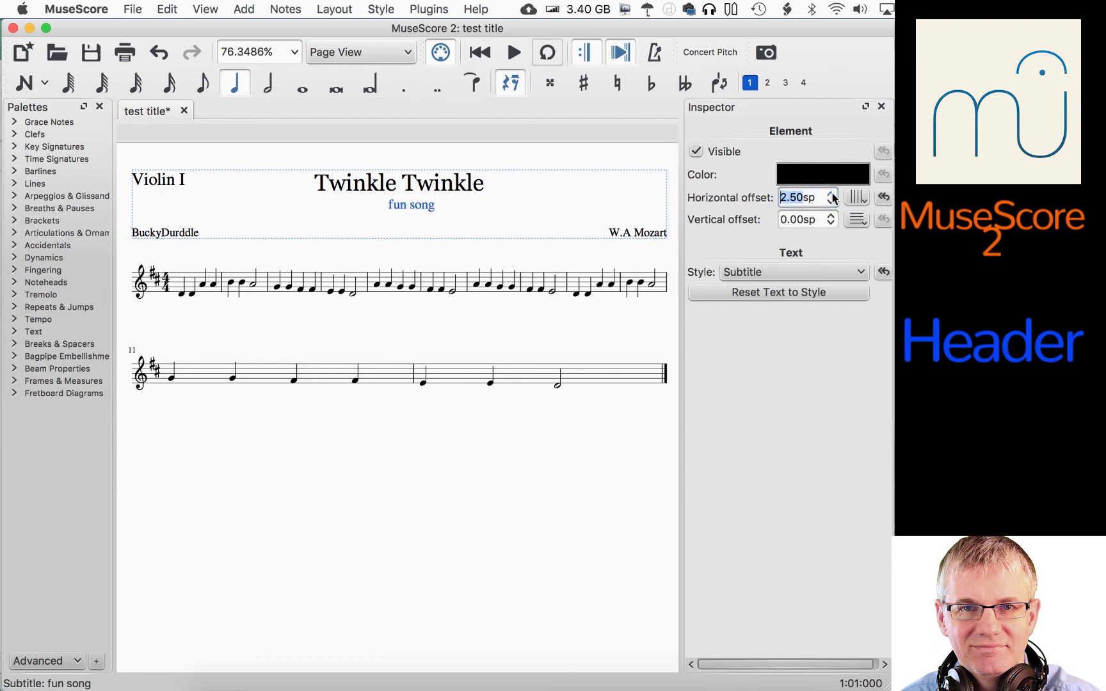
{"action": "left_click", "coordinate": [832, 195]}
{"action": "left_click", "coordinate": [832, 196]}
{"action": "left_click", "coordinate": [833, 196]}
{"action": "left_click", "coordinate": [832, 195]}
{"action": "left_click", "coordinate": [833, 195]}
Step: Shift the subtitle to the left with a horizontal offset of -4.50 sp
{"action": "left_click", "coordinate": [831, 203]}
{"action": "left_click", "coordinate": [831, 203]}
{"action": "left_click", "coordinate": [831, 203]}
{"action": "left_click", "coordinate": [831, 204]}
{"action": "left_click", "coordinate": [830, 203]}
{"action": "left_click", "coordinate": [831, 203]}
{"action": "left_click", "coordinate": [830, 203]}
{"action": "left_click", "coordinate": [831, 204]}
{"action": "left_click", "coordinate": [830, 204]}
{"action": "left_click", "coordinate": [830, 203]}
{"action": "left_click", "coordinate": [831, 203]}
{"action": "left_click", "coordinate": [831, 203]}
{"action": "left_click", "coordinate": [830, 203]}
{"action": "left_click", "coordinate": [830, 204]}
{"action": "left_click", "coordinate": [831, 204]}
{"action": "left_click", "coordinate": [831, 203]}
{"action": "left_click", "coordinate": [830, 204]}
{"action": "left_click", "coordinate": [831, 203]}
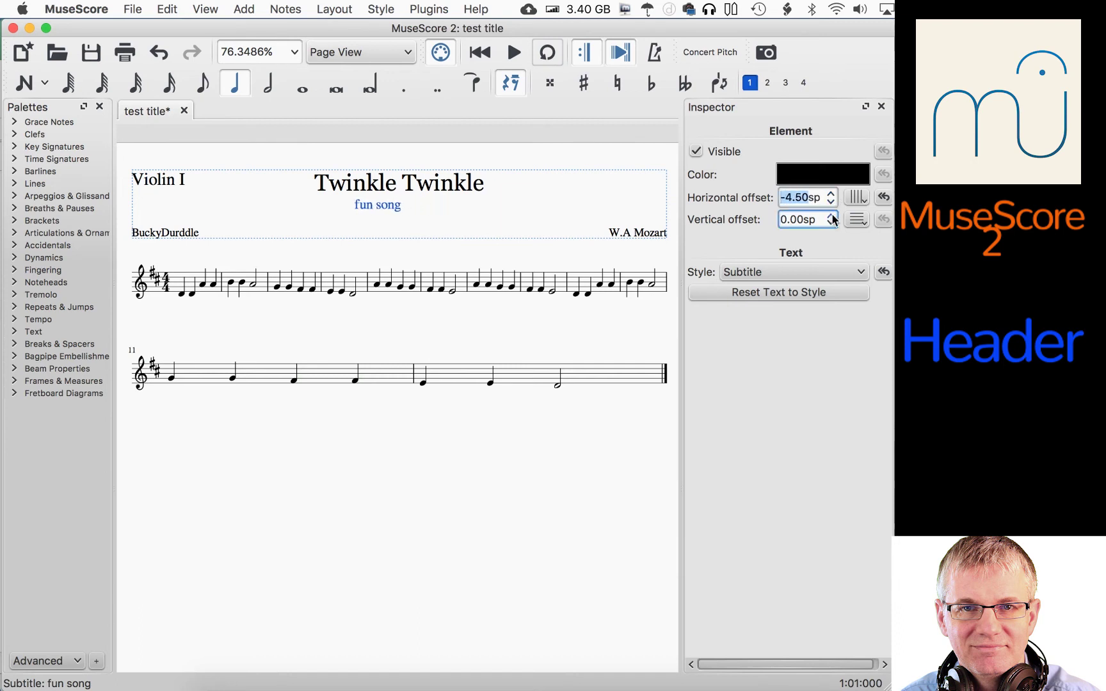
Step: Raise the subtitle towards the title with a vertical offset of -2.00 sp
{"action": "left_click", "coordinate": [834, 224]}
{"action": "left_click", "coordinate": [834, 224]}
{"action": "left_click", "coordinate": [834, 224]}
{"action": "left_click", "coordinate": [834, 224]}
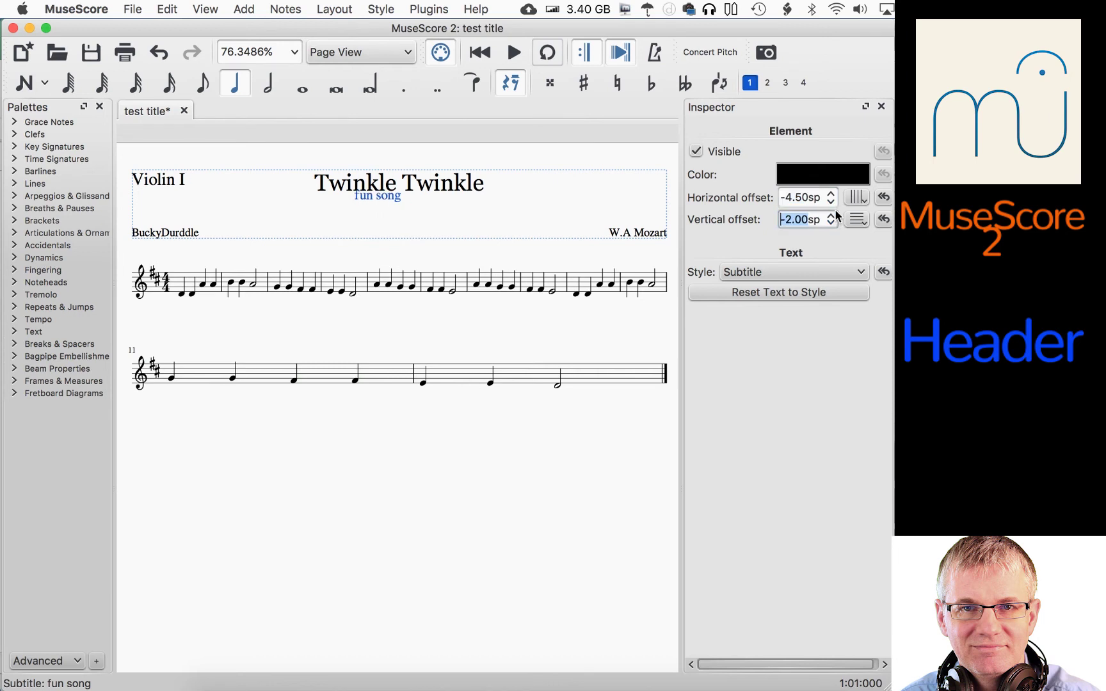
Step: Lower the subtitle with a vertical offset of 4.00 sp, and reset both its vertical and horizontal offsets
{"action": "left_click", "coordinate": [832, 217]}
{"action": "left_click", "coordinate": [831, 217]}
{"action": "left_click", "coordinate": [832, 218]}
{"action": "left_click", "coordinate": [832, 217]}
{"action": "left_click", "coordinate": [832, 217]}
{"action": "left_click", "coordinate": [832, 218]}
{"action": "left_click", "coordinate": [832, 217]}
{"action": "left_click", "coordinate": [831, 218]}
{"action": "left_click", "coordinate": [831, 217]}
{"action": "left_click", "coordinate": [832, 218]}
{"action": "left_click", "coordinate": [832, 218]}
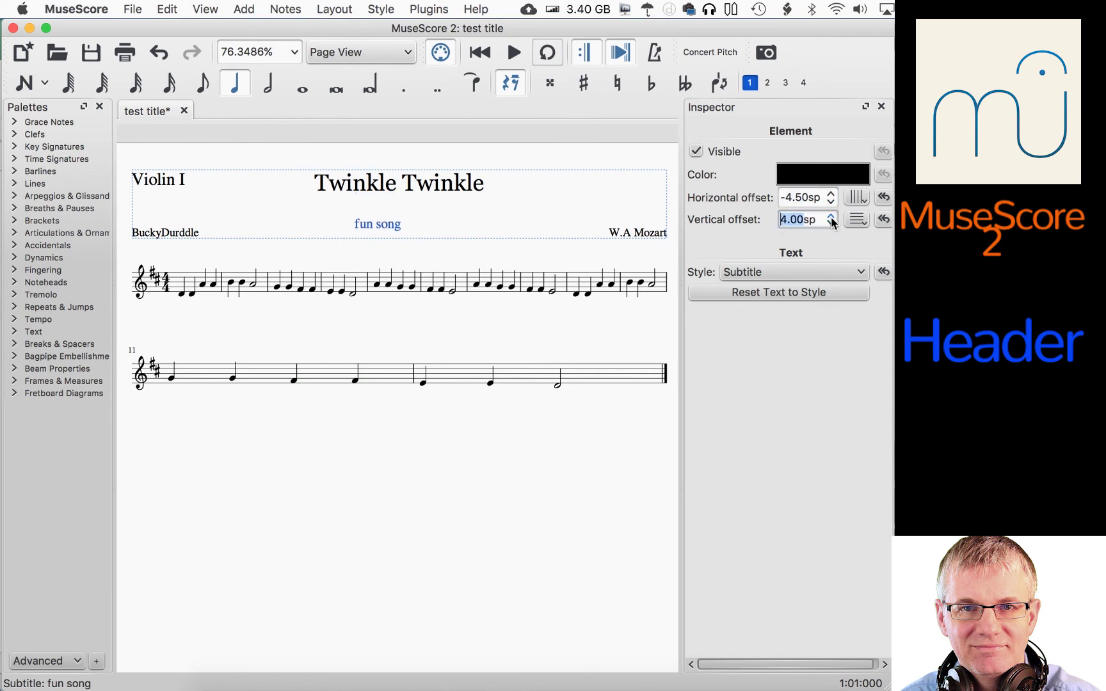
{"action": "left_click", "coordinate": [883, 220]}
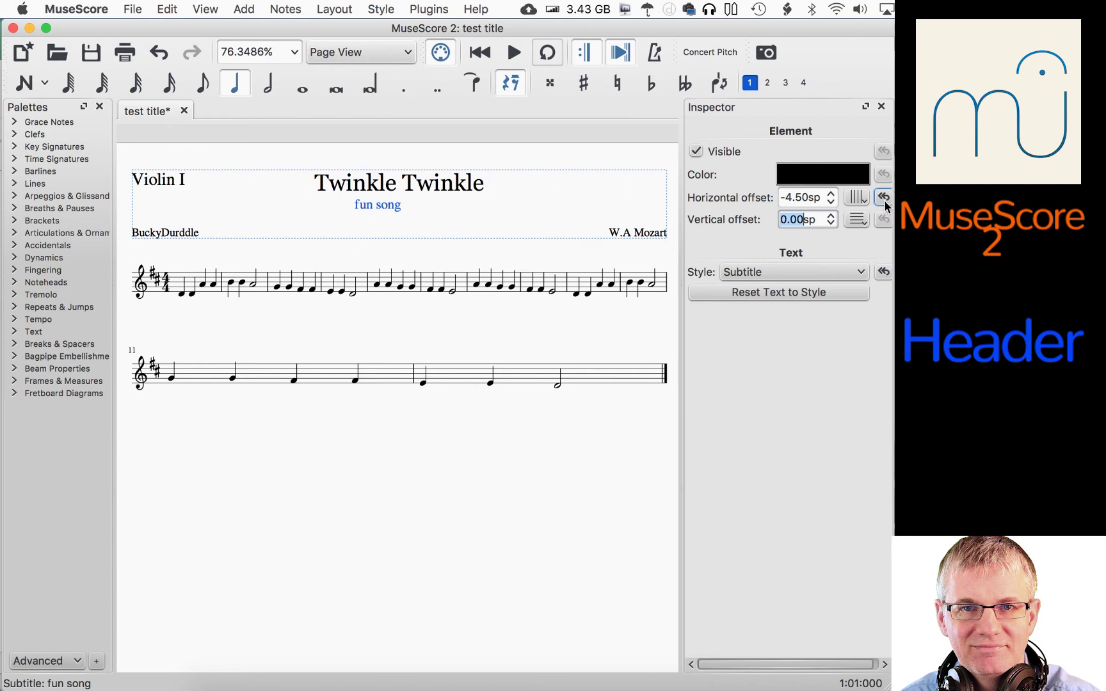
{"action": "left_click", "coordinate": [884, 198]}
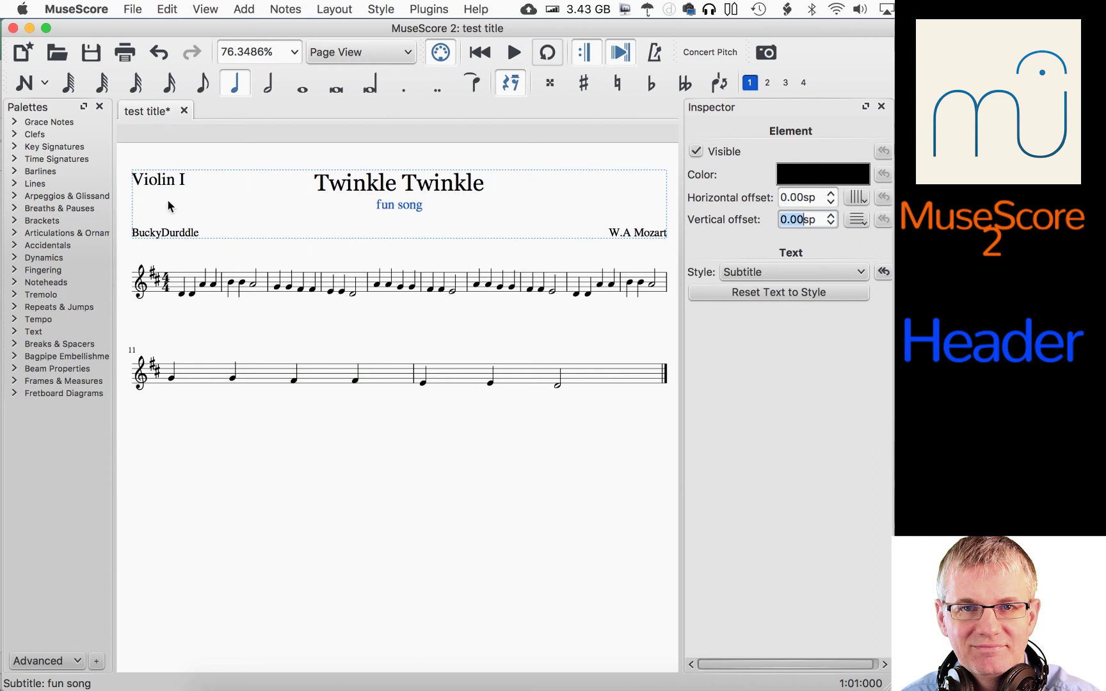
Step: Shift the "Violin I" part name to the right with a horizontal offset of 4.50 sp
{"action": "left_click", "coordinate": [163, 182]}
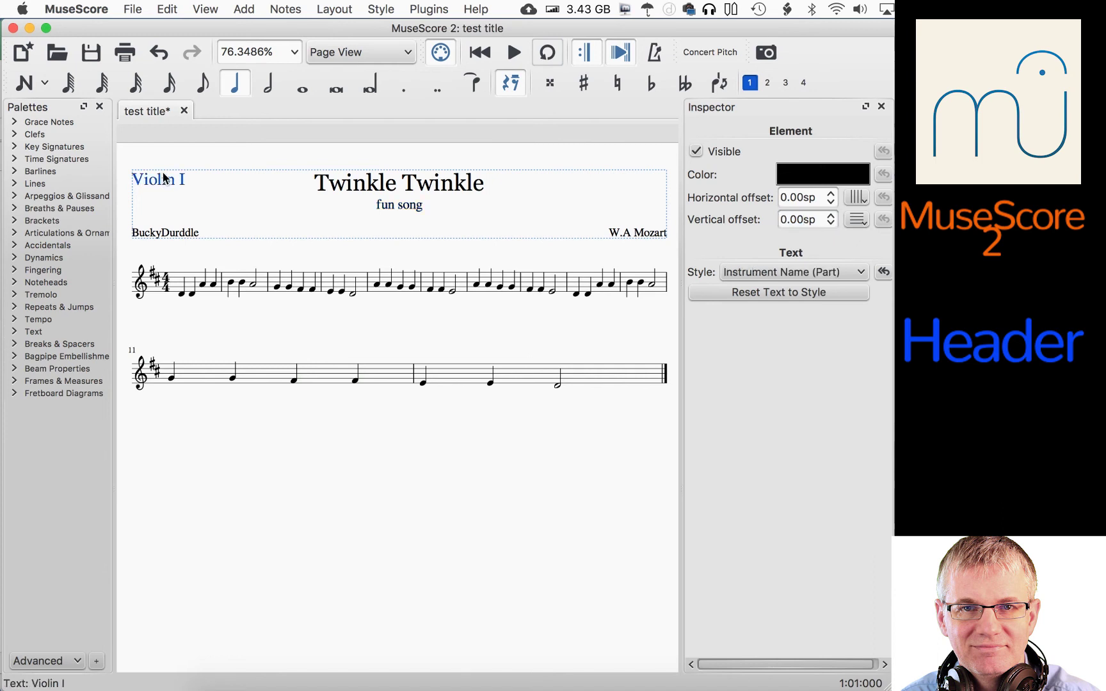
{"action": "left_click", "coordinate": [830, 195]}
{"action": "left_click", "coordinate": [831, 196]}
{"action": "left_click", "coordinate": [830, 195]}
{"action": "left_click", "coordinate": [831, 195]}
{"action": "left_click", "coordinate": [830, 195]}
{"action": "left_click", "coordinate": [831, 195]}
Step: Lower the "Violin I" part name with a vertical offset of 3.00 sp
{"action": "left_click", "coordinate": [832, 217]}
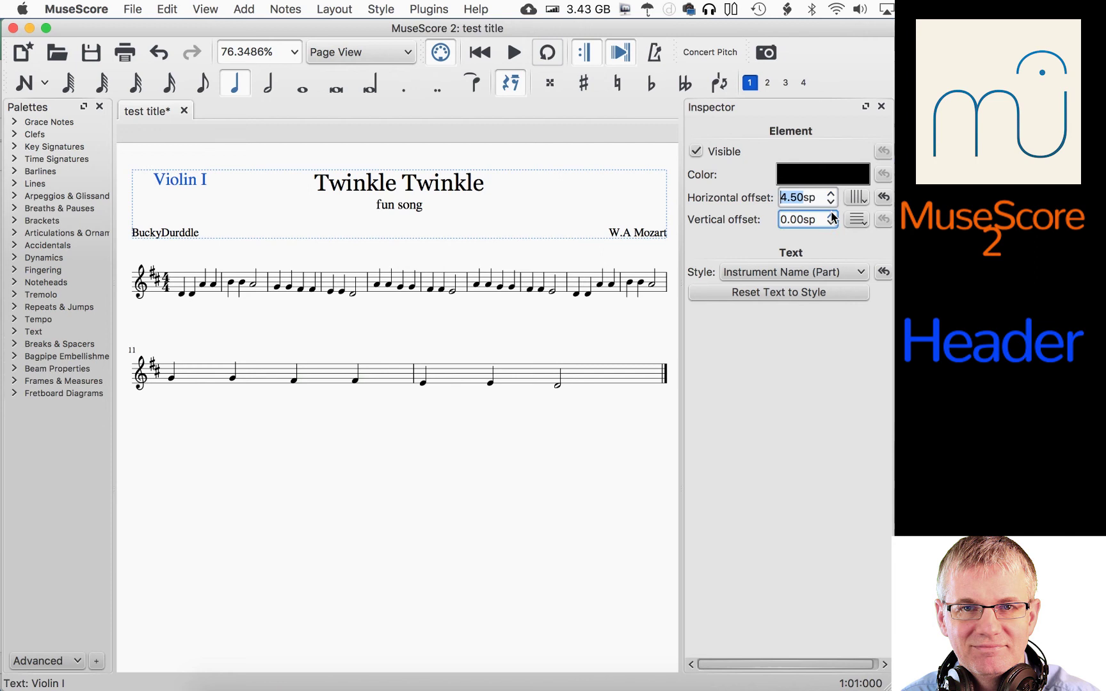
{"action": "left_click", "coordinate": [832, 216]}
{"action": "left_click", "coordinate": [831, 216]}
{"action": "left_click", "coordinate": [832, 215]}
{"action": "left_click", "coordinate": [831, 215]}
{"action": "left_click", "coordinate": [831, 215]}
{"action": "left_click", "coordinate": [831, 216]}
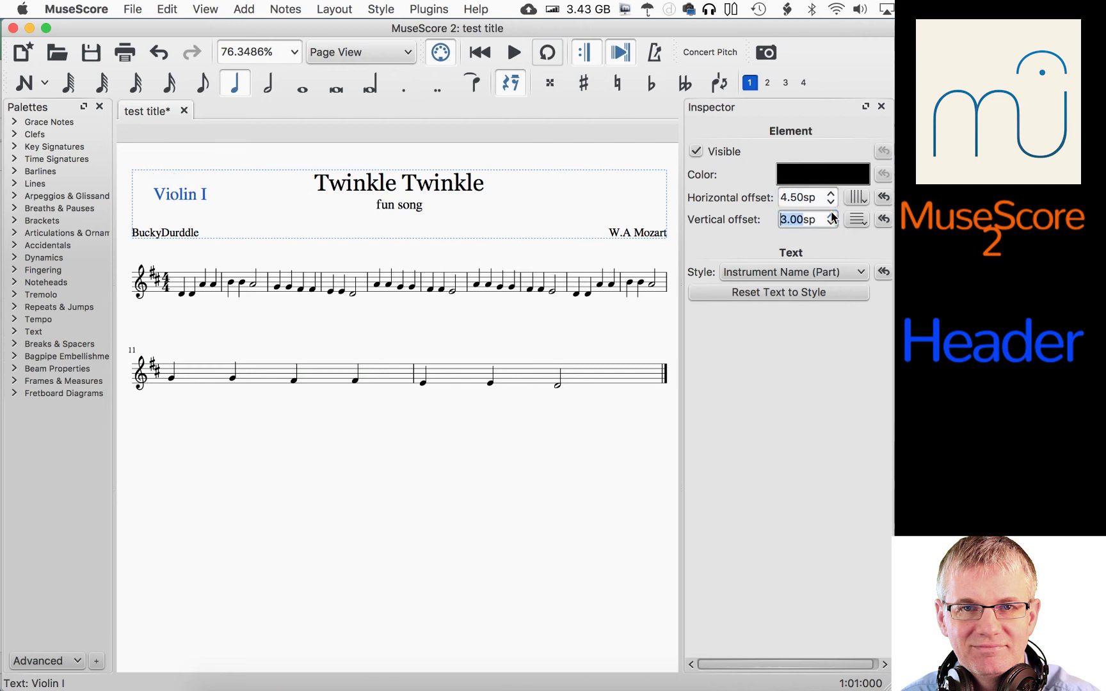
Step: Reset the part name's vertical and horizontal offsets and deselect it
{"action": "left_click", "coordinate": [883, 220]}
{"action": "left_click", "coordinate": [884, 197]}
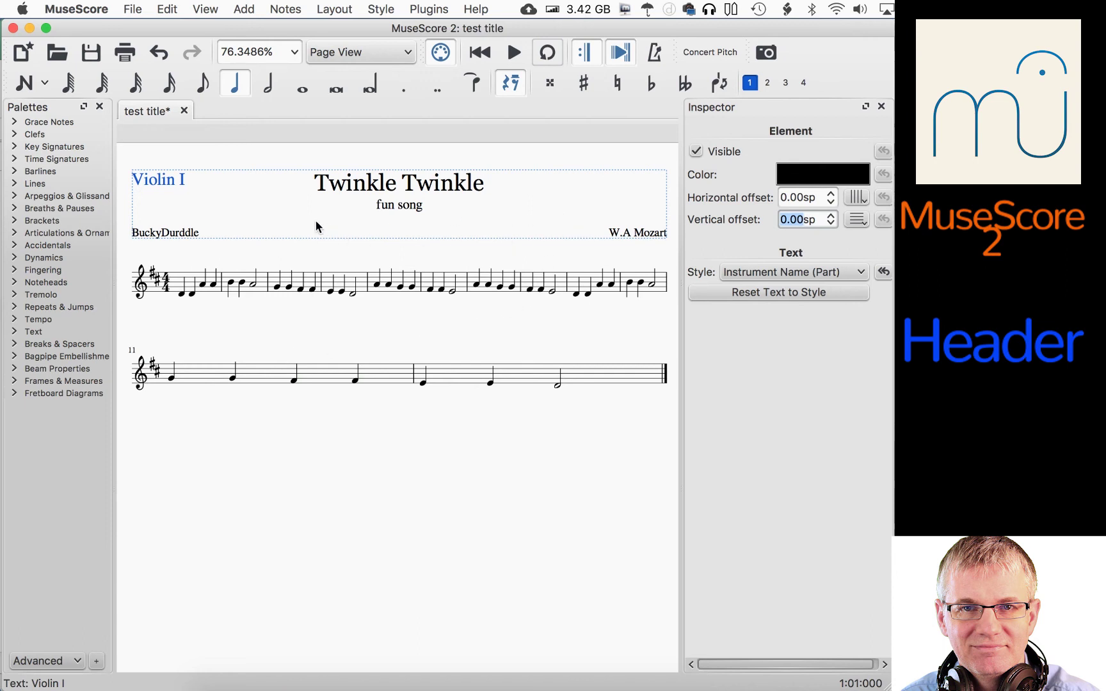
{"action": "left_click", "coordinate": [491, 247]}
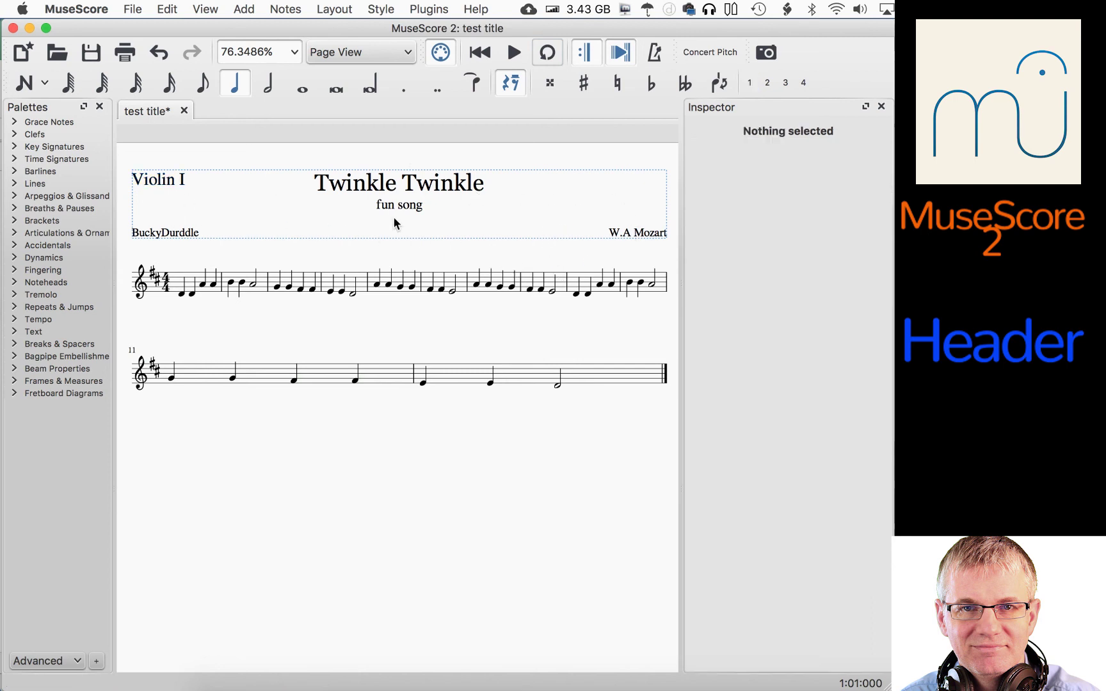
Step: Increase the vertical frame's top gap to 7.50 sp and reset it to its default
{"action": "left_click", "coordinate": [536, 227]}
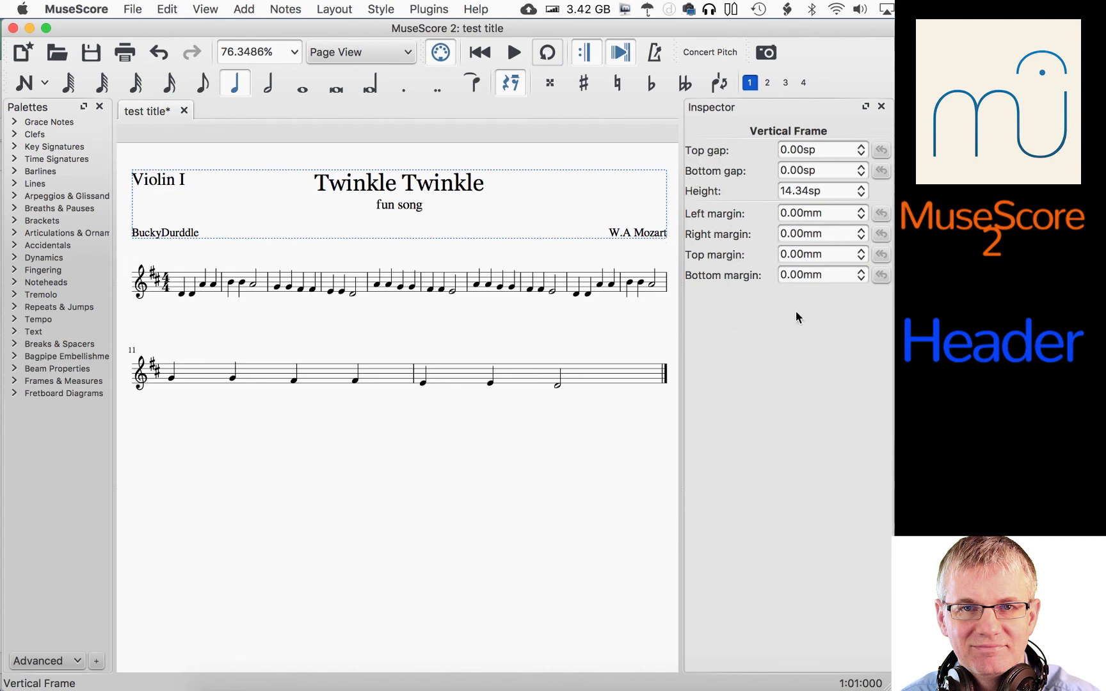
{"action": "left_click", "coordinate": [863, 146]}
{"action": "left_click", "coordinate": [864, 146]}
{"action": "left_click", "coordinate": [864, 145]}
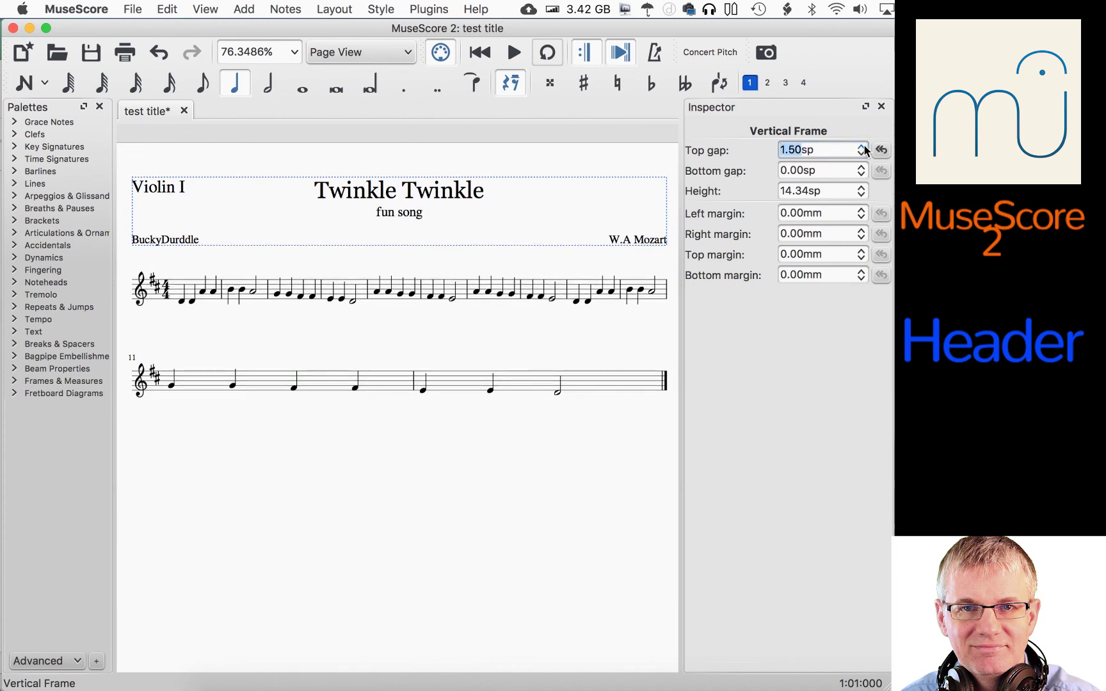
{"action": "left_click", "coordinate": [864, 146]}
{"action": "left_click", "coordinate": [864, 146]}
{"action": "left_click", "coordinate": [864, 146]}
{"action": "left_click", "coordinate": [863, 146]}
{"action": "left_click", "coordinate": [864, 146]}
{"action": "left_click", "coordinate": [863, 146]}
{"action": "left_click", "coordinate": [864, 146]}
{"action": "left_click", "coordinate": [864, 146]}
{"action": "left_click", "coordinate": [863, 146]}
{"action": "left_click", "coordinate": [863, 146]}
{"action": "left_click", "coordinate": [864, 145]}
{"action": "left_click", "coordinate": [864, 146]}
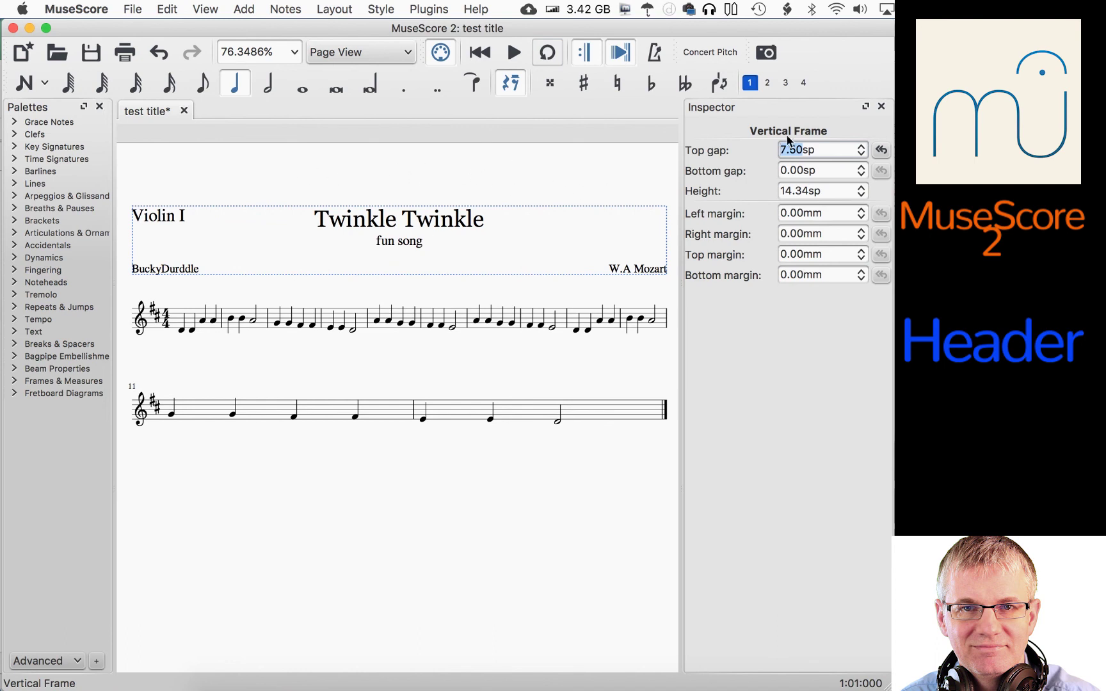
{"action": "left_click", "coordinate": [881, 150]}
Step: Increase the vertical frame's bottom gap to 6.50 sp and reset it to its default
{"action": "key", "text": "Tab"}
{"action": "left_click", "coordinate": [861, 166]}
{"action": "left_click", "coordinate": [862, 166]}
{"action": "left_click", "coordinate": [861, 166]}
{"action": "left_click", "coordinate": [861, 165]}
{"action": "left_click", "coordinate": [861, 165]}
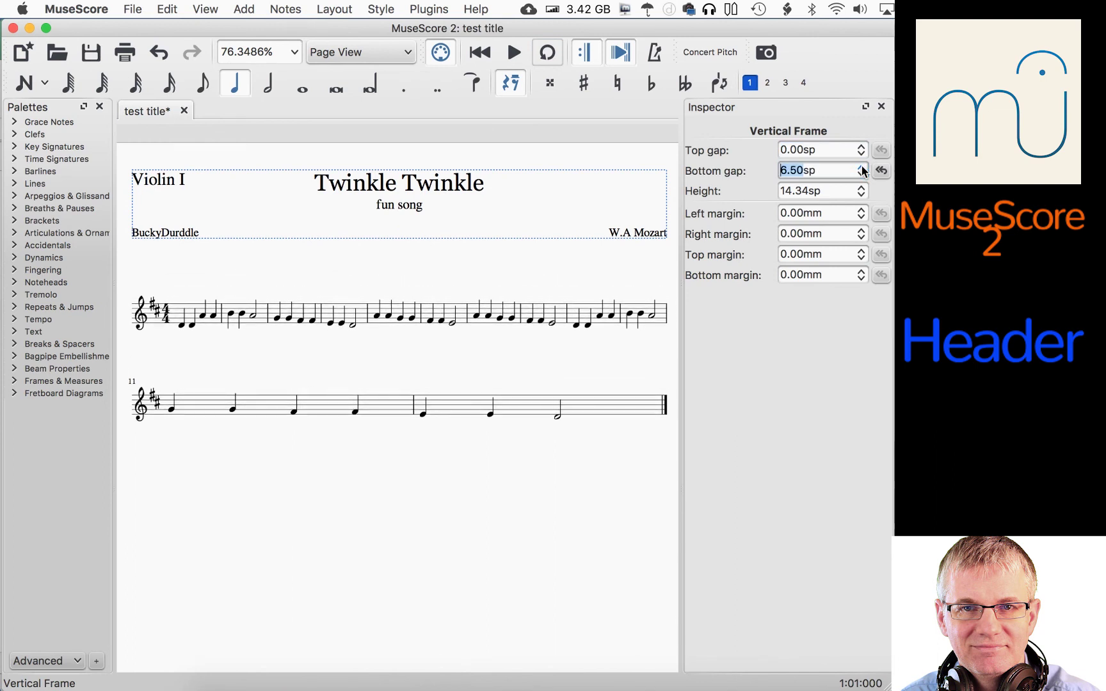
{"action": "left_click", "coordinate": [881, 170]}
Step: Increase the height of the vertical header frame to 32.34 sp
{"action": "left_click", "coordinate": [861, 187]}
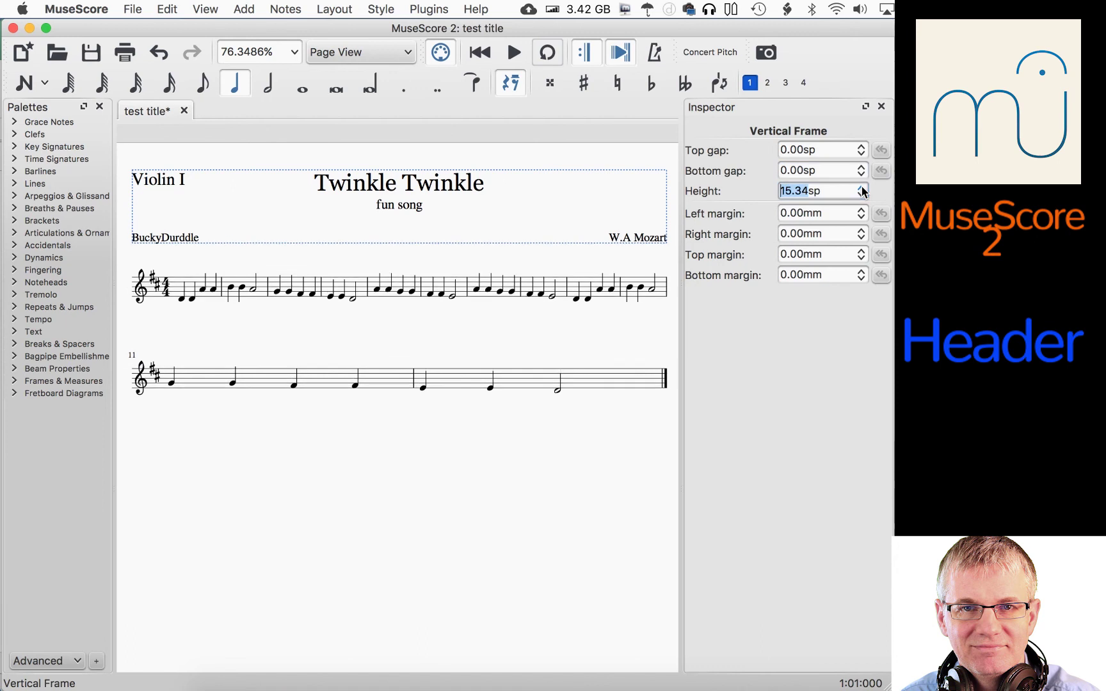
{"action": "left_click", "coordinate": [862, 186]}
{"action": "left_click", "coordinate": [861, 187]}
{"action": "left_click", "coordinate": [862, 187]}
{"action": "left_click", "coordinate": [862, 187]}
{"action": "left_click", "coordinate": [861, 187]}
{"action": "left_click", "coordinate": [861, 187]}
{"action": "left_click", "coordinate": [862, 187]}
{"action": "left_click", "coordinate": [862, 187]}
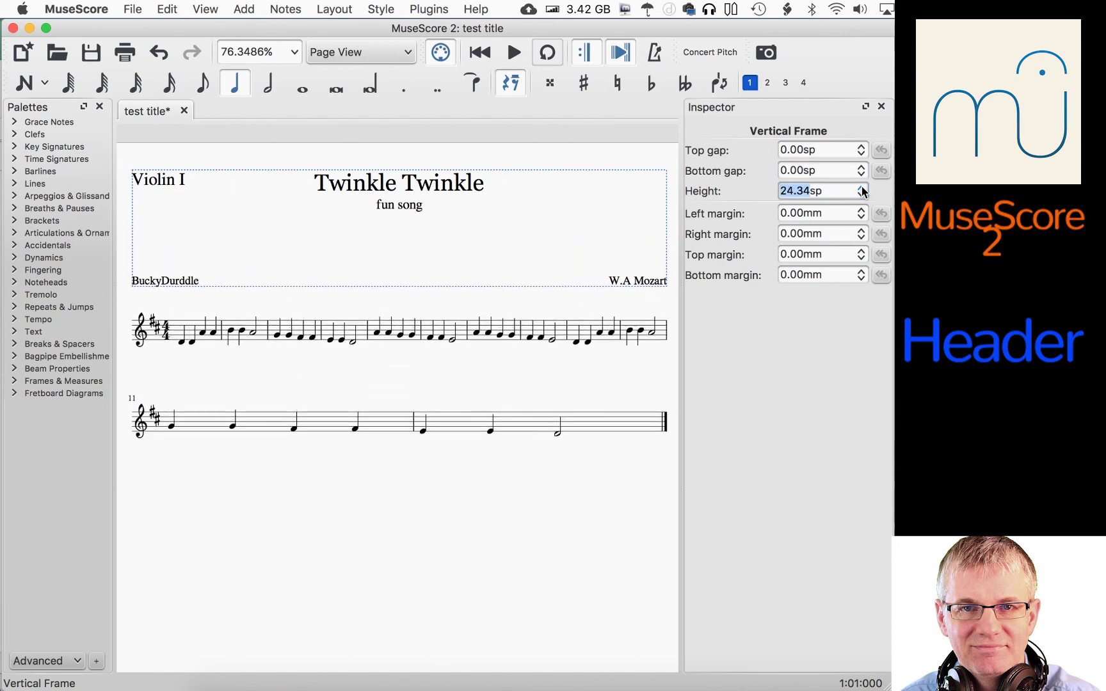
{"action": "left_click", "coordinate": [861, 187]}
{"action": "left_click", "coordinate": [862, 187]}
{"action": "left_click", "coordinate": [862, 187]}
{"action": "left_click", "coordinate": [861, 187]}
{"action": "left_click", "coordinate": [861, 187]}
{"action": "left_click", "coordinate": [861, 187]}
{"action": "left_click", "coordinate": [861, 186]}
{"action": "left_click", "coordinate": [861, 187]}
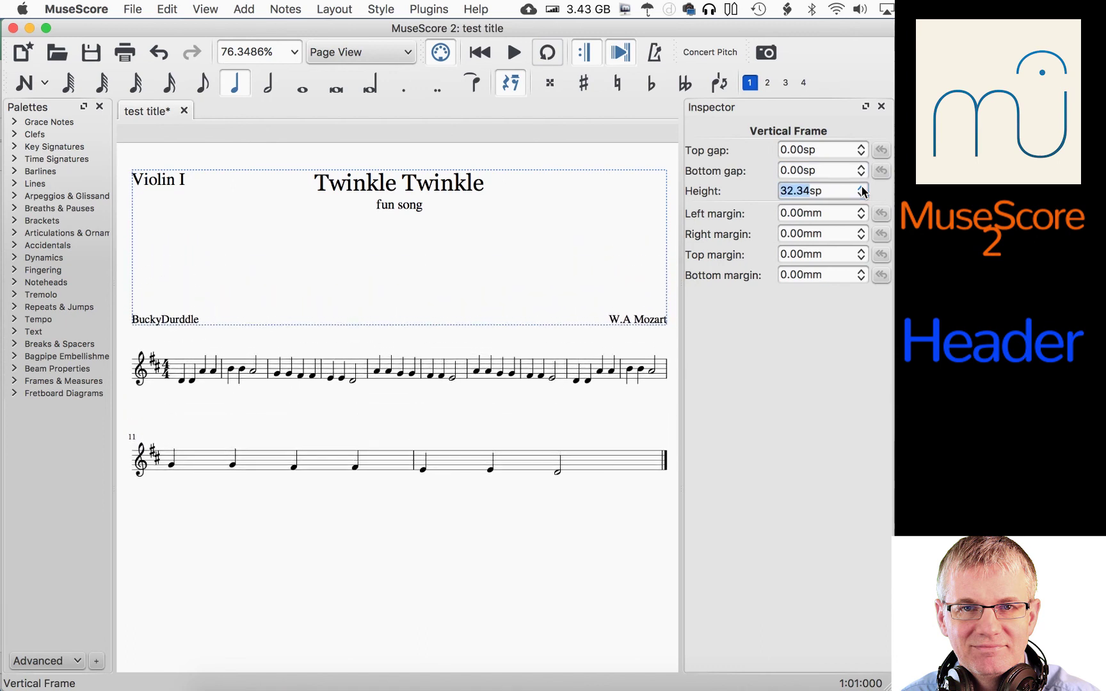
Step: Collapse the vertical header frame by setting its height to 0 sp
{"action": "type", "text": "0"}
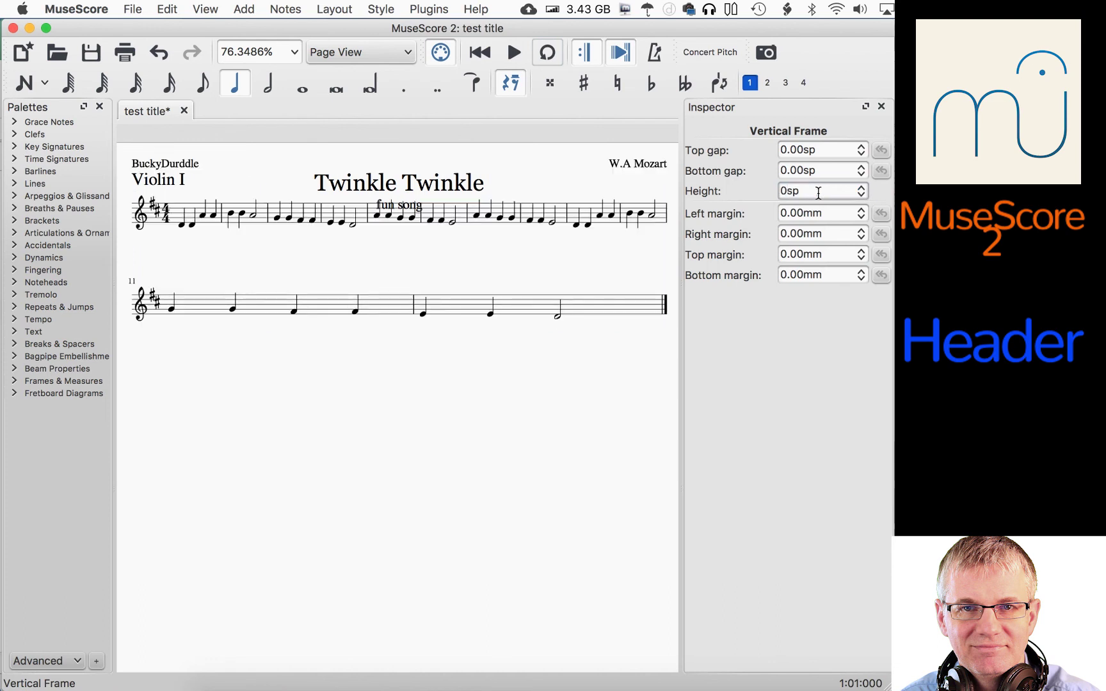
{"action": "left_click", "coordinate": [861, 193]}
{"action": "left_click", "coordinate": [861, 194]}
{"action": "left_click", "coordinate": [861, 193]}
{"action": "left_click", "coordinate": [861, 193]}
{"action": "left_click", "coordinate": [862, 193]}
Step: Raise the vertical header frame's height to 17.00 sp
{"action": "left_click", "coordinate": [861, 188]}
{"action": "left_click", "coordinate": [861, 188]}
{"action": "left_click", "coordinate": [861, 189]}
{"action": "left_click", "coordinate": [862, 188]}
{"action": "left_click", "coordinate": [862, 188]}
{"action": "left_click", "coordinate": [862, 188]}
{"action": "left_click", "coordinate": [861, 188]}
{"action": "left_click", "coordinate": [861, 188]}
{"action": "left_click", "coordinate": [861, 188]}
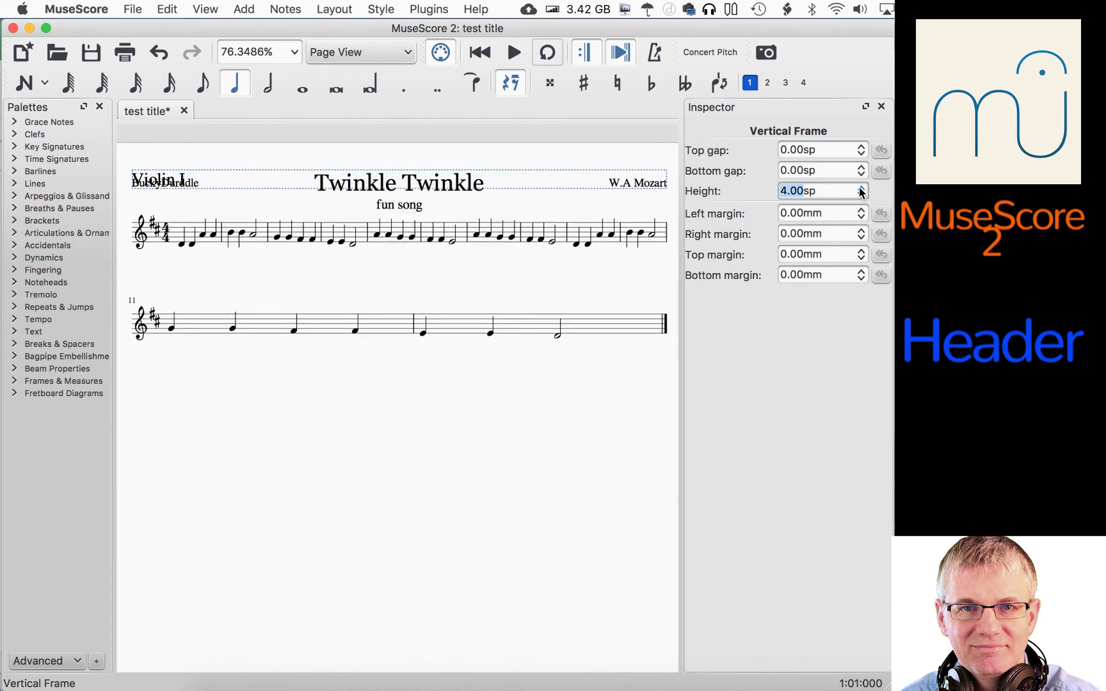
{"action": "left_click", "coordinate": [861, 189]}
{"action": "left_click", "coordinate": [862, 188]}
{"action": "left_click", "coordinate": [861, 188]}
{"action": "left_click", "coordinate": [861, 188]}
{"action": "left_click", "coordinate": [862, 188]}
{"action": "left_click", "coordinate": [861, 188]}
{"action": "left_click", "coordinate": [862, 188]}
{"action": "left_click", "coordinate": [861, 188]}
{"action": "left_click", "coordinate": [861, 188]}
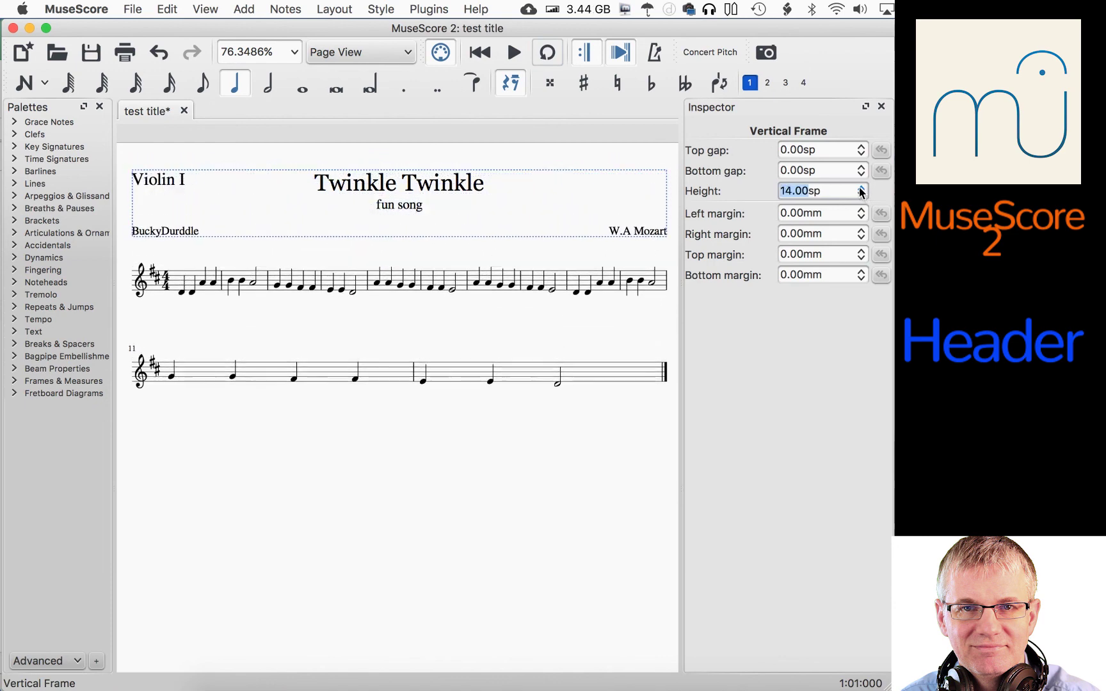
{"action": "left_click", "coordinate": [861, 188]}
{"action": "left_click", "coordinate": [862, 188]}
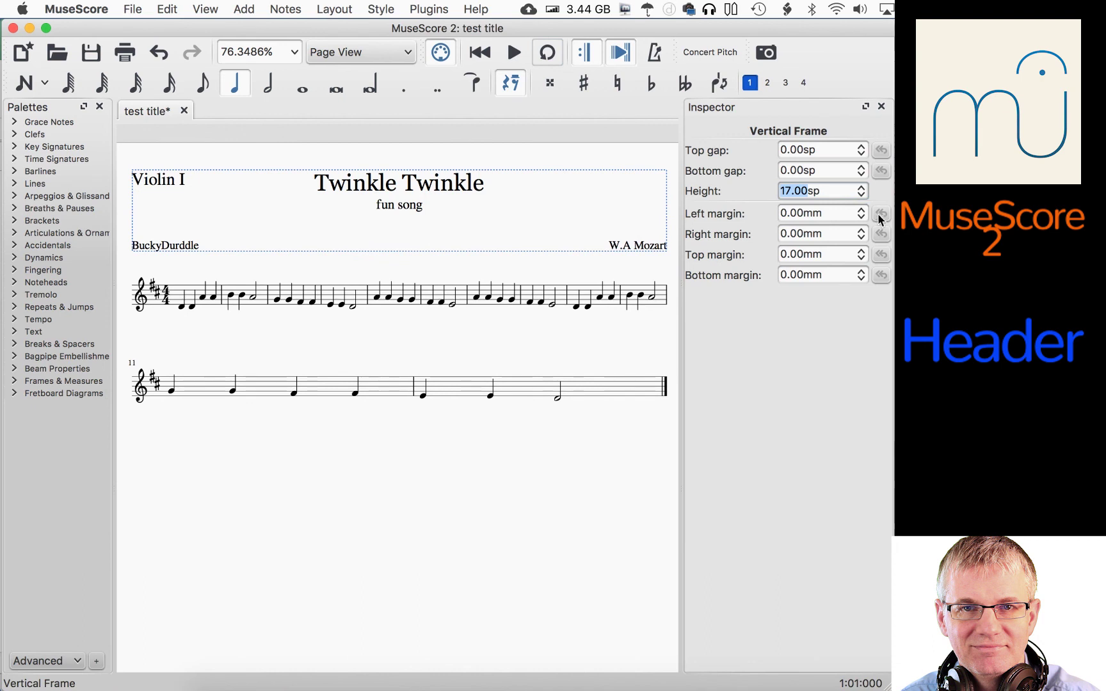
Step: Increase the vertical frame's left margin to 15.00 mm
{"action": "left_click", "coordinate": [862, 210]}
{"action": "left_click", "coordinate": [861, 209]}
{"action": "left_click", "coordinate": [861, 210]}
{"action": "left_click", "coordinate": [862, 210]}
{"action": "left_click", "coordinate": [861, 210]}
{"action": "left_click", "coordinate": [862, 210]}
{"action": "left_click", "coordinate": [861, 210]}
{"action": "left_click", "coordinate": [861, 210]}
{"action": "left_click", "coordinate": [861, 210]}
{"action": "left_click", "coordinate": [862, 210]}
{"action": "left_click", "coordinate": [862, 210]}
{"action": "left_click", "coordinate": [862, 210]}
{"action": "left_click", "coordinate": [861, 210]}
{"action": "left_click", "coordinate": [862, 210]}
Step: Increase the vertical frame's right margin to 9.00 mm
{"action": "left_click", "coordinate": [861, 237]}
{"action": "left_click", "coordinate": [862, 230]}
{"action": "left_click", "coordinate": [862, 230]}
{"action": "left_click", "coordinate": [862, 230]}
{"action": "left_click", "coordinate": [862, 230]}
{"action": "left_click", "coordinate": [862, 230]}
{"action": "left_click", "coordinate": [862, 230]}
{"action": "left_click", "coordinate": [862, 230]}
{"action": "left_click", "coordinate": [862, 230]}
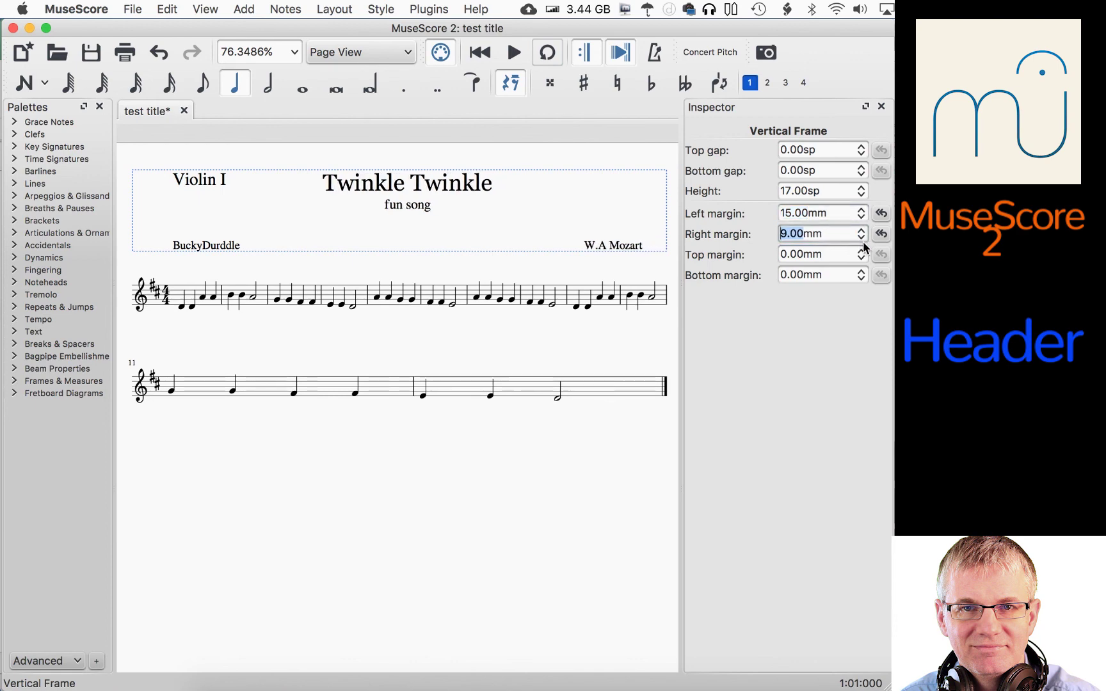
Step: Increase the vertical frame's top margin to 8.00 mm
{"action": "left_click", "coordinate": [862, 250]}
{"action": "left_click", "coordinate": [862, 250]}
{"action": "left_click", "coordinate": [862, 250]}
{"action": "left_click", "coordinate": [862, 251]}
{"action": "left_click", "coordinate": [862, 250]}
{"action": "left_click", "coordinate": [862, 250]}
{"action": "left_click", "coordinate": [862, 250]}
{"action": "left_click", "coordinate": [862, 250]}
Step: Increase the vertical frame's bottom margin to 5.00 mm
{"action": "left_click", "coordinate": [861, 271]}
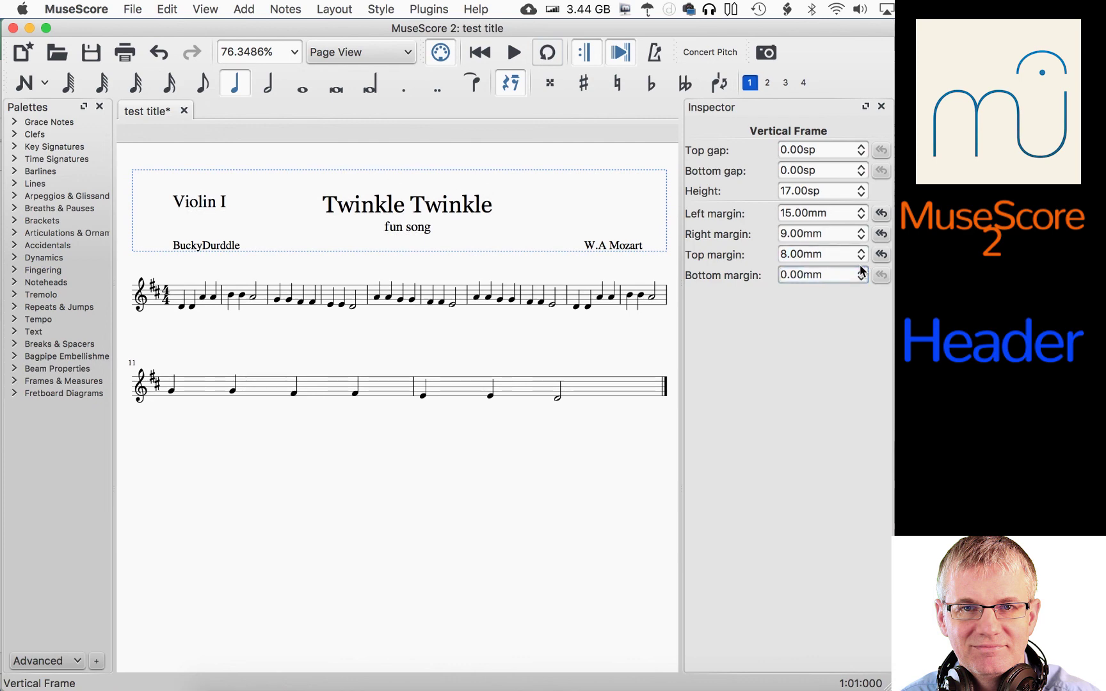
{"action": "left_click", "coordinate": [862, 271]}
{"action": "left_click", "coordinate": [862, 271]}
{"action": "left_click", "coordinate": [862, 271]}
{"action": "left_click", "coordinate": [862, 271]}
{"action": "left_click", "coordinate": [862, 272]}
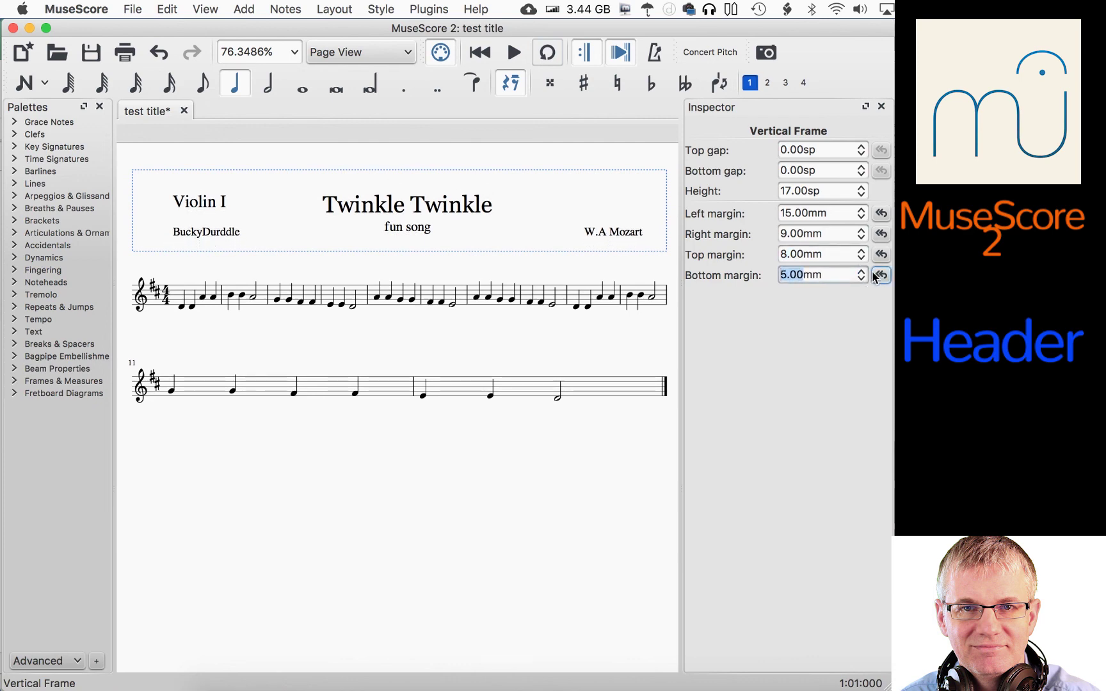
Step: Reset the vertical frame's bottom, top, right and left margins to their defaults
{"action": "left_click", "coordinate": [882, 275]}
{"action": "left_click", "coordinate": [881, 254]}
{"action": "left_click", "coordinate": [881, 234]}
{"action": "left_click", "coordinate": [881, 215]}
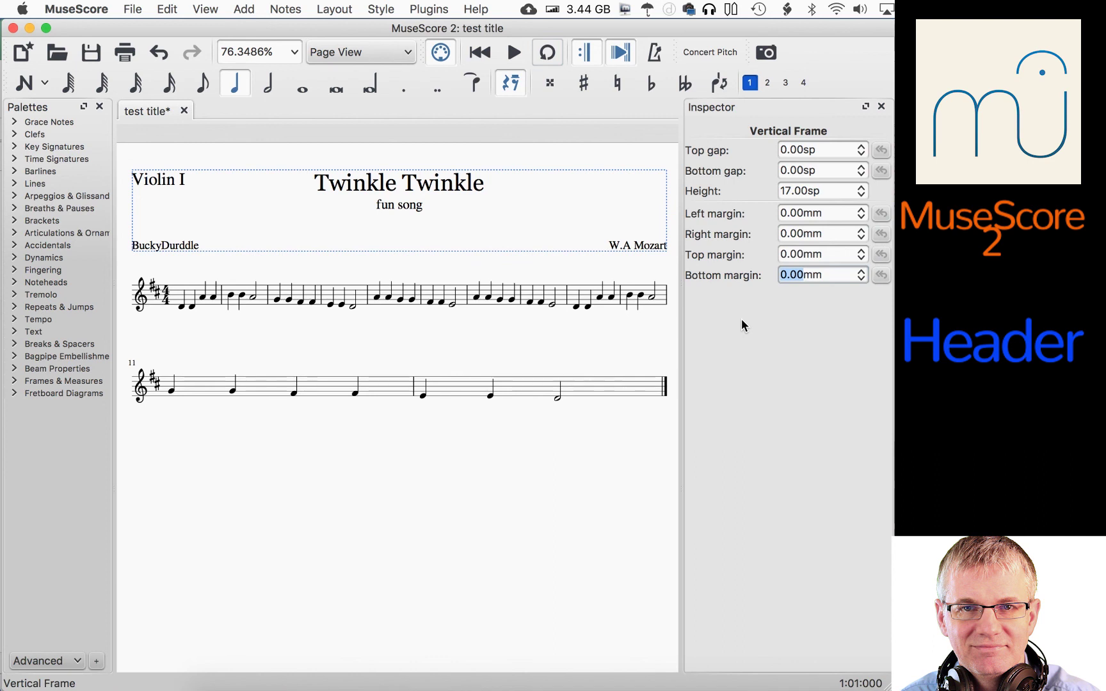
{"action": "key", "text": "Right"}
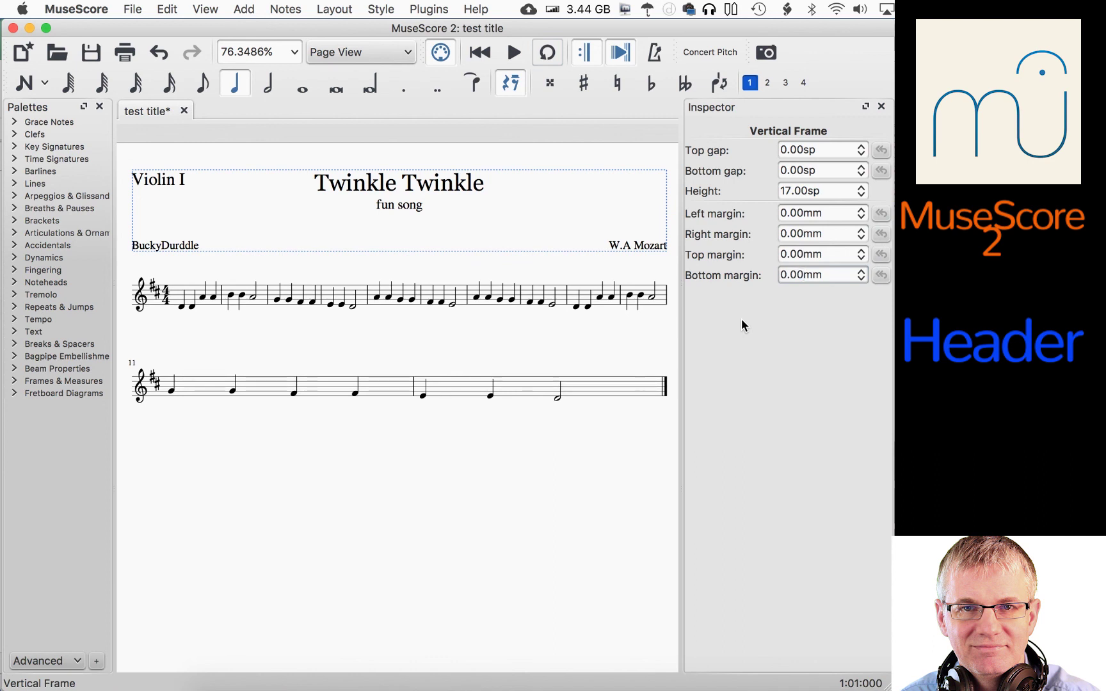